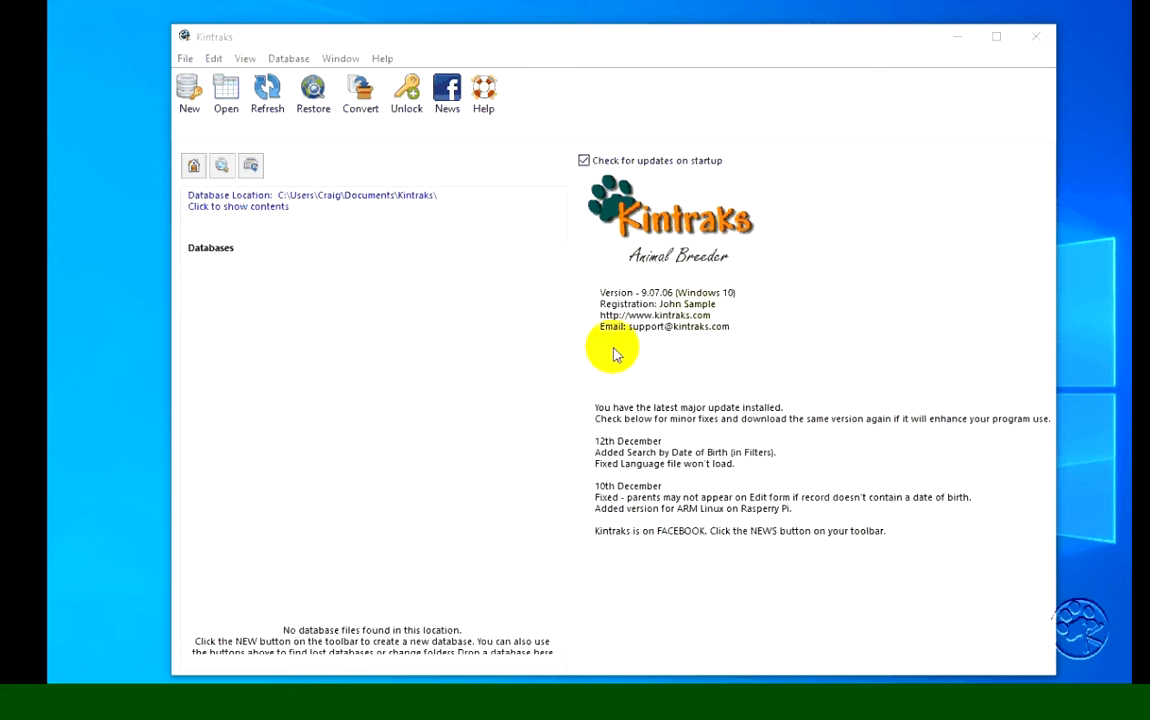
Step: View the program's About information to check the version and registration details
click(615, 304)
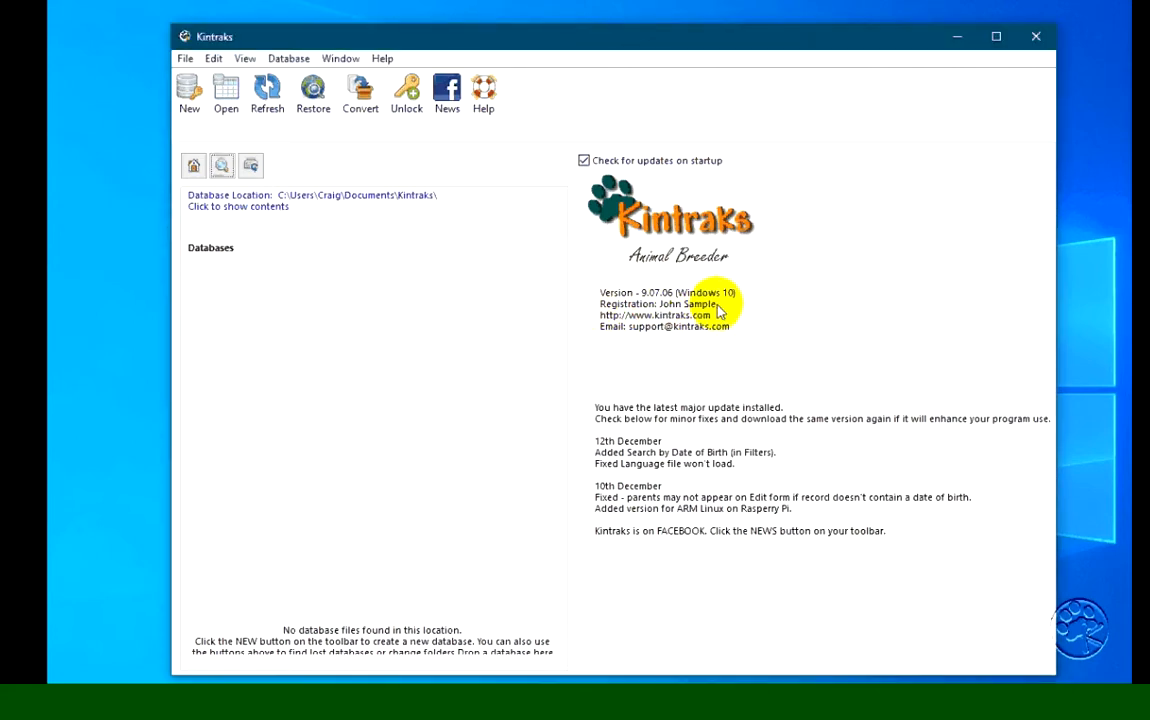
click(381, 58)
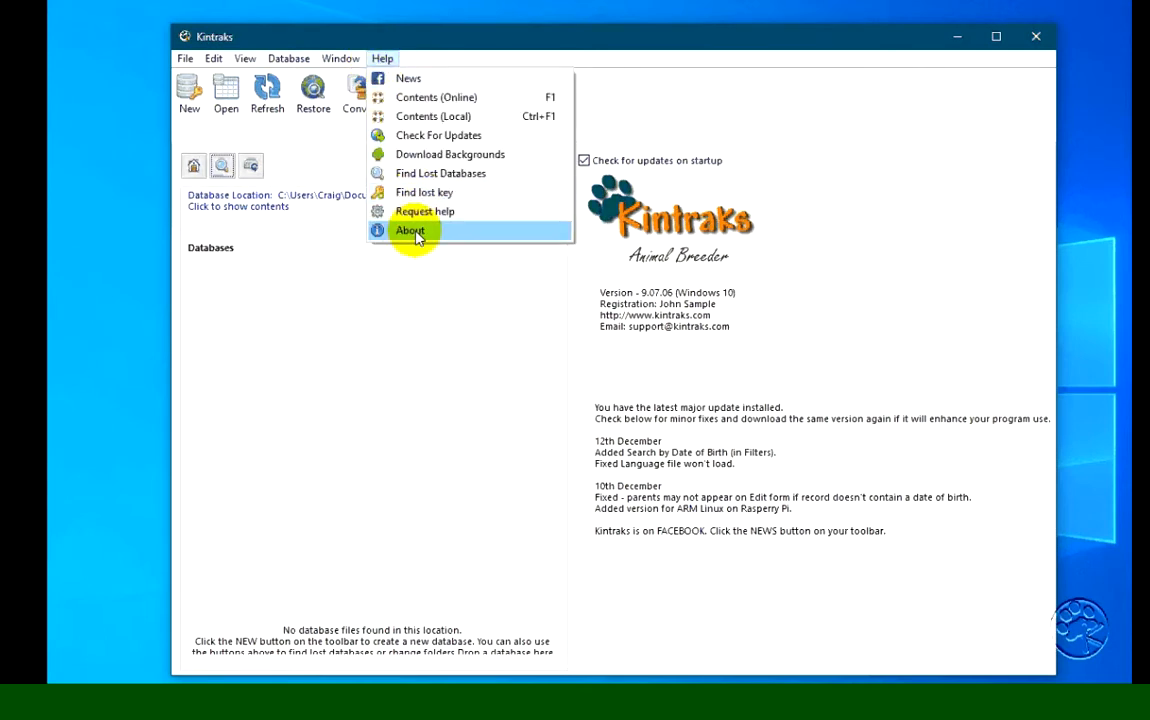
click(411, 231)
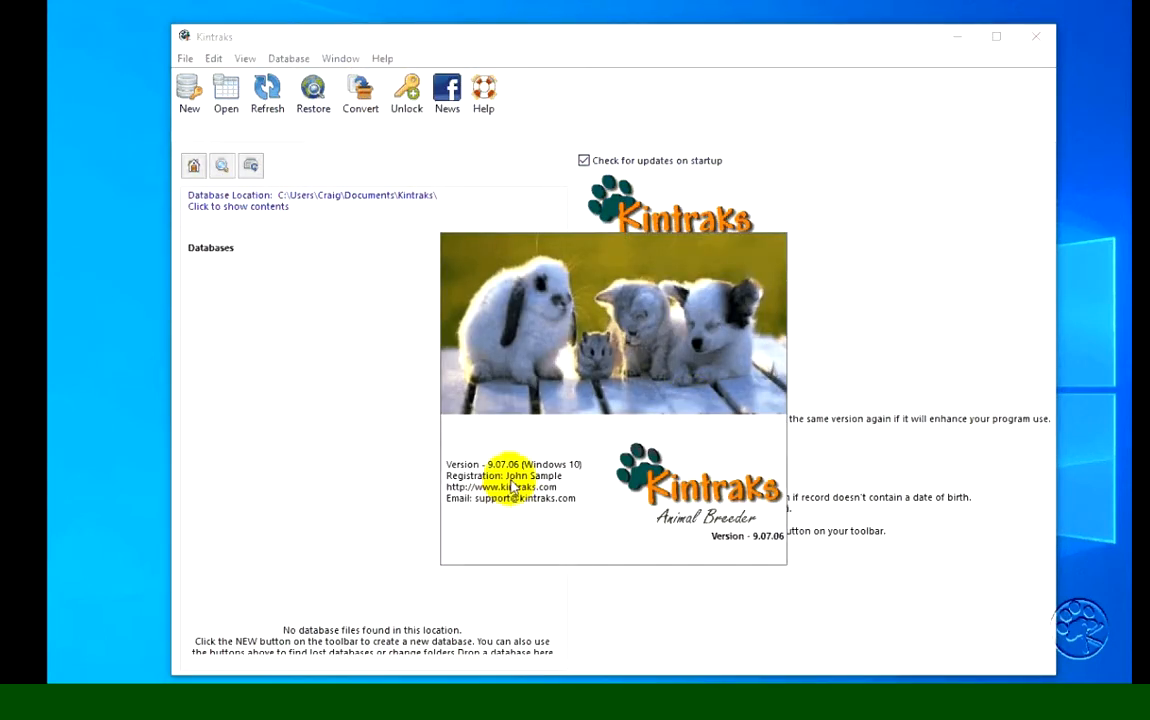
click(342, 374)
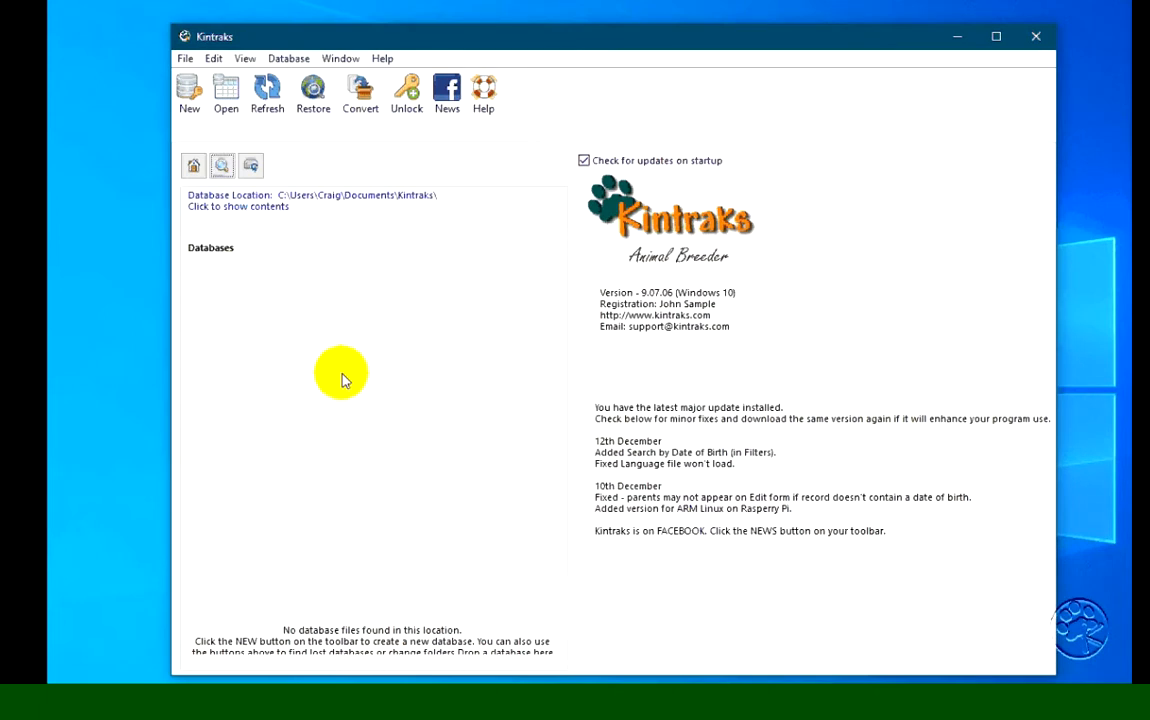
Step: Create a new database named Dogs
click(190, 100)
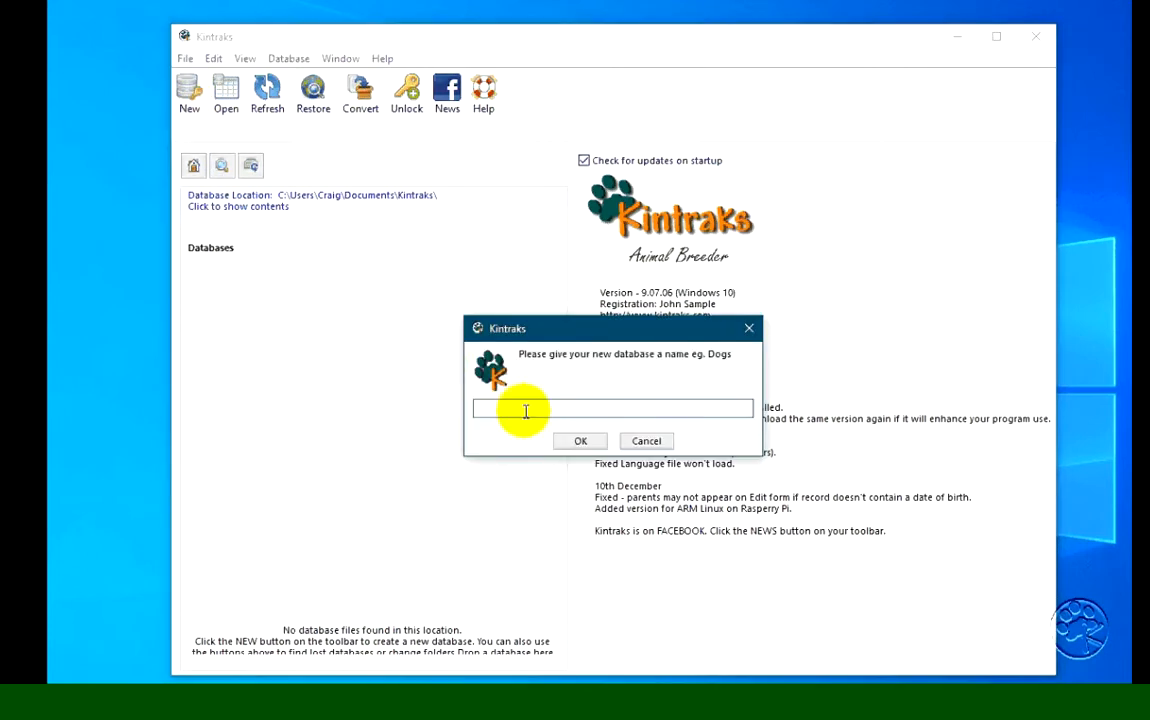
text(Dogs)
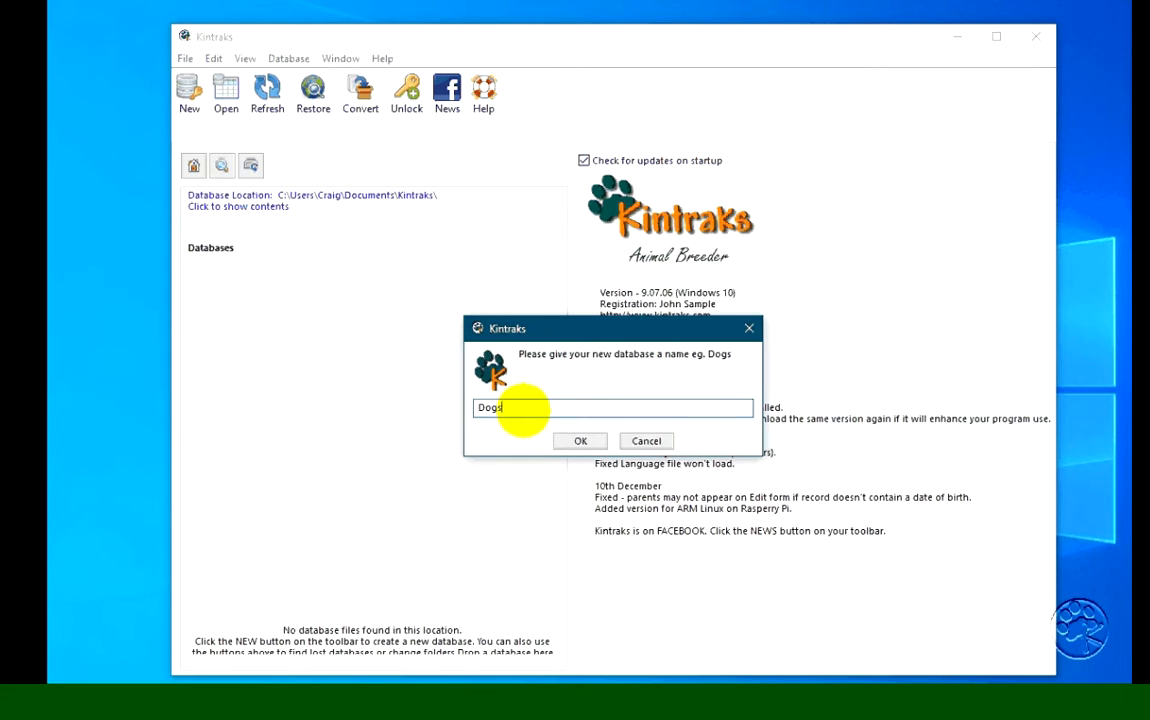
click(589, 449)
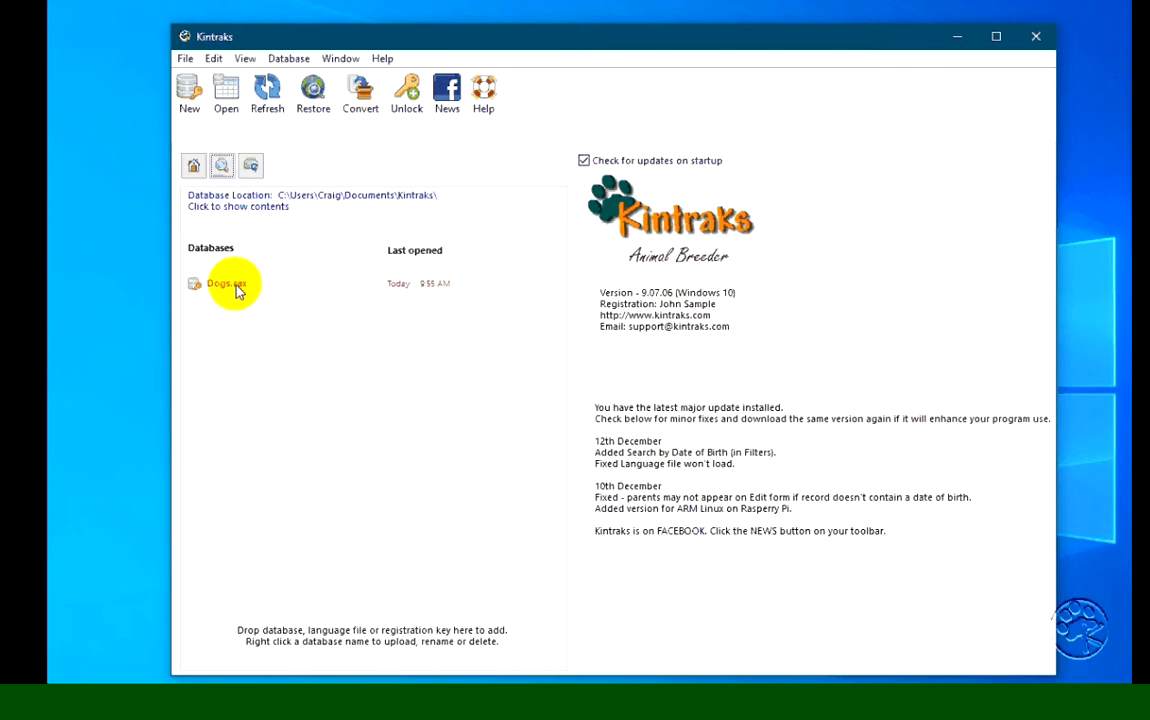
Step: Examine the contents of the database location folder in File Explorer, including the Dogs.cax file, and close the folder window
click(293, 201)
drag(285, 58, 478, 98)
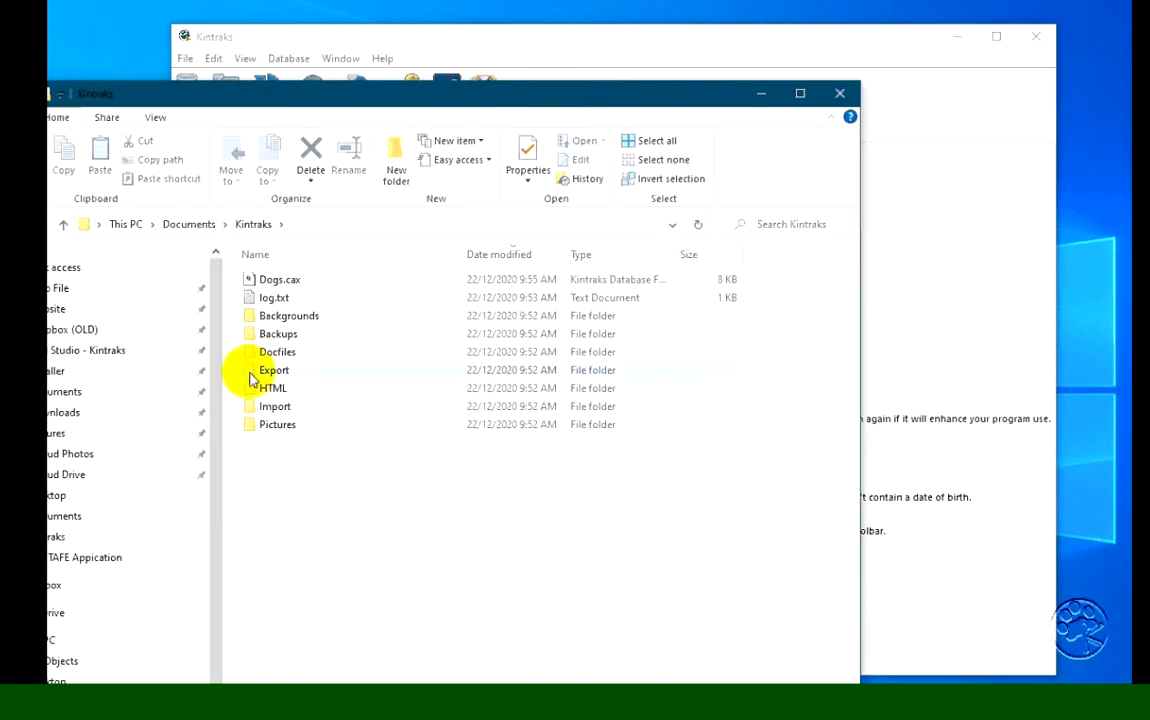
drag(358, 97, 264, 107)
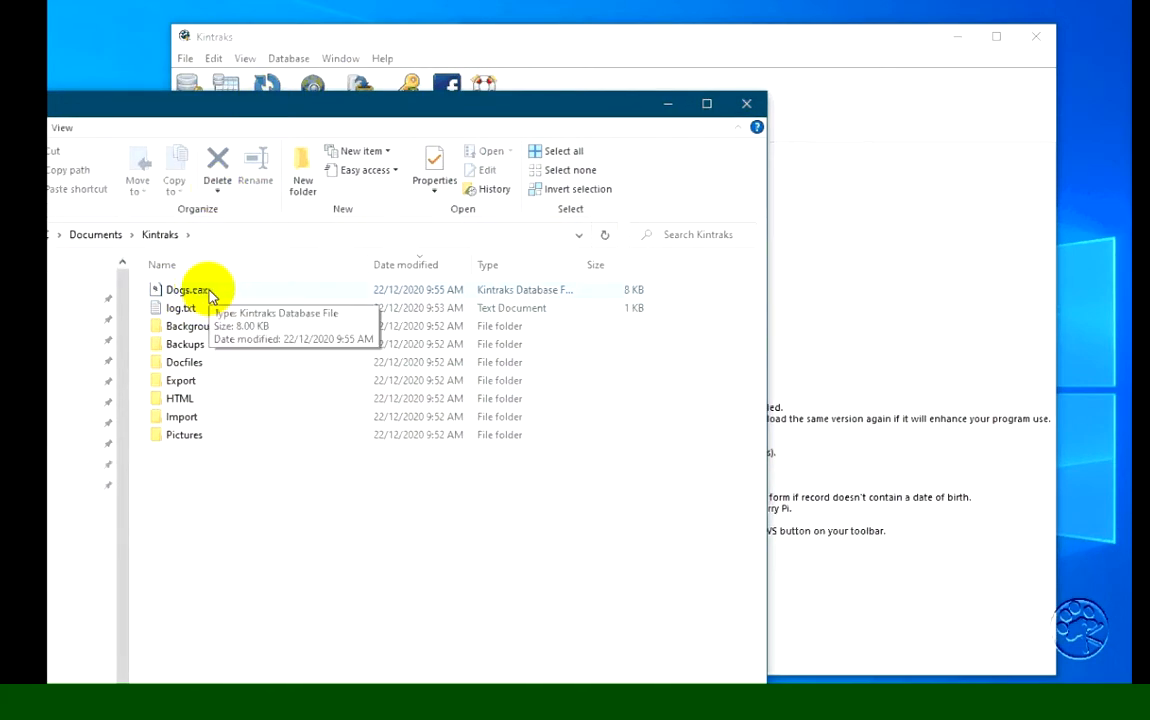
click(750, 104)
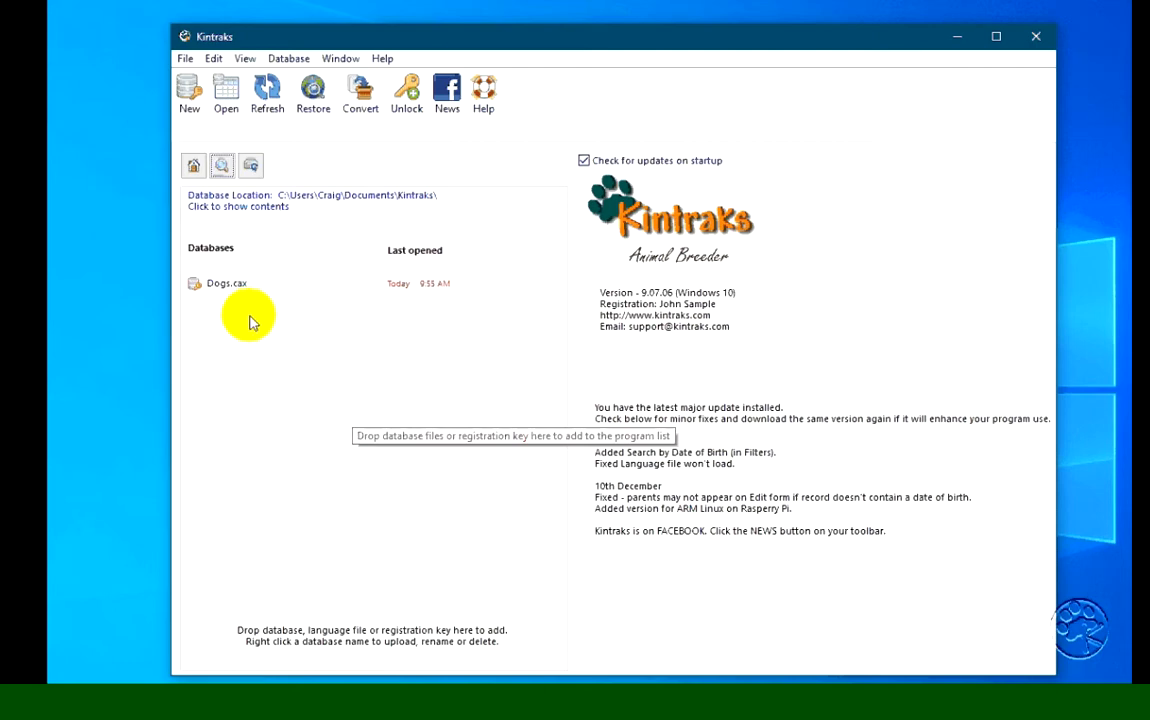
Step: Open the Dogs.cax database and bring up its settings form
double_click(230, 285)
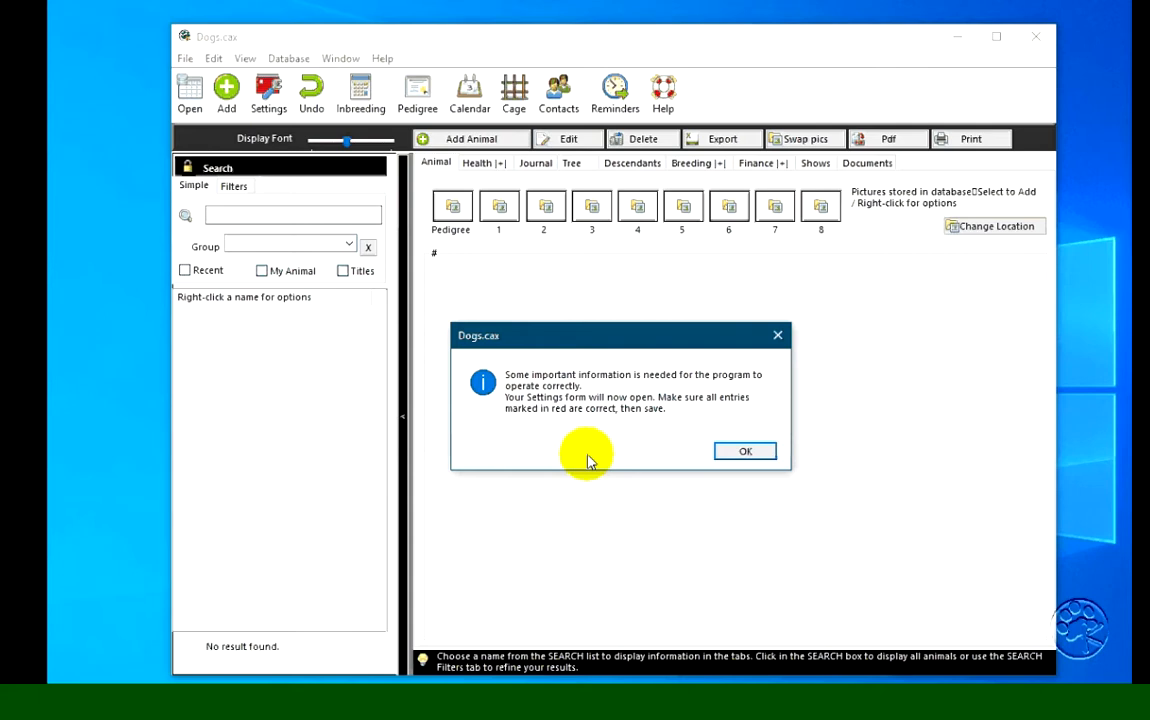
click(740, 452)
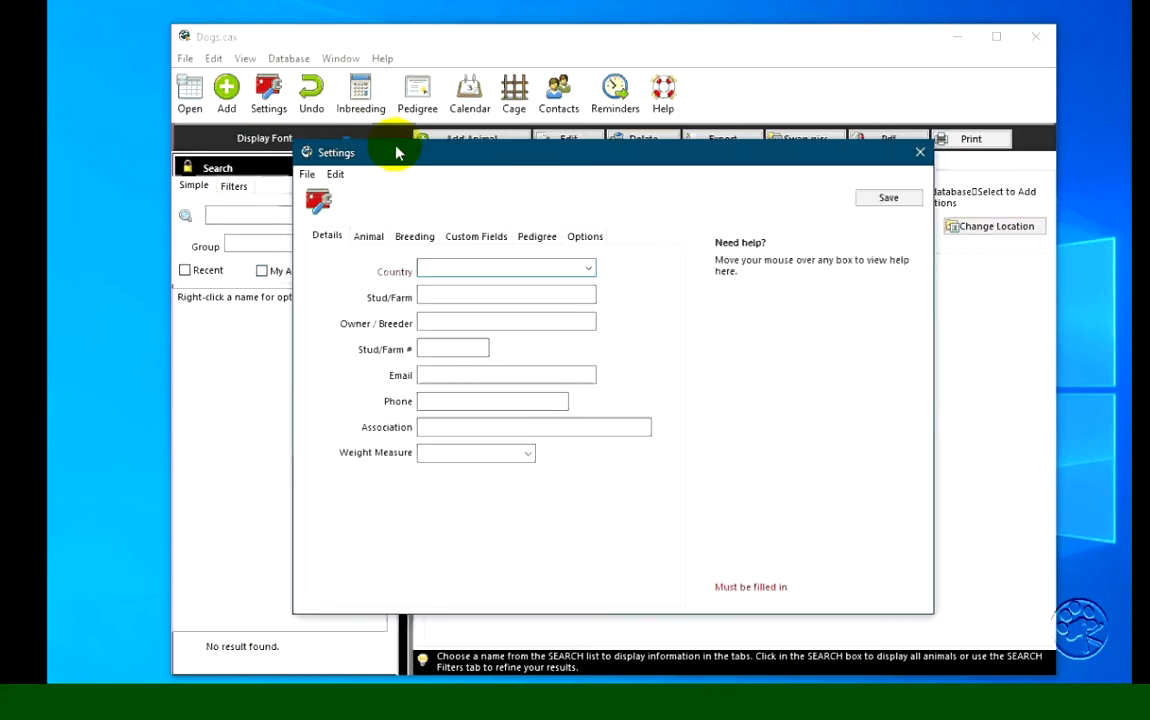
click(920, 152)
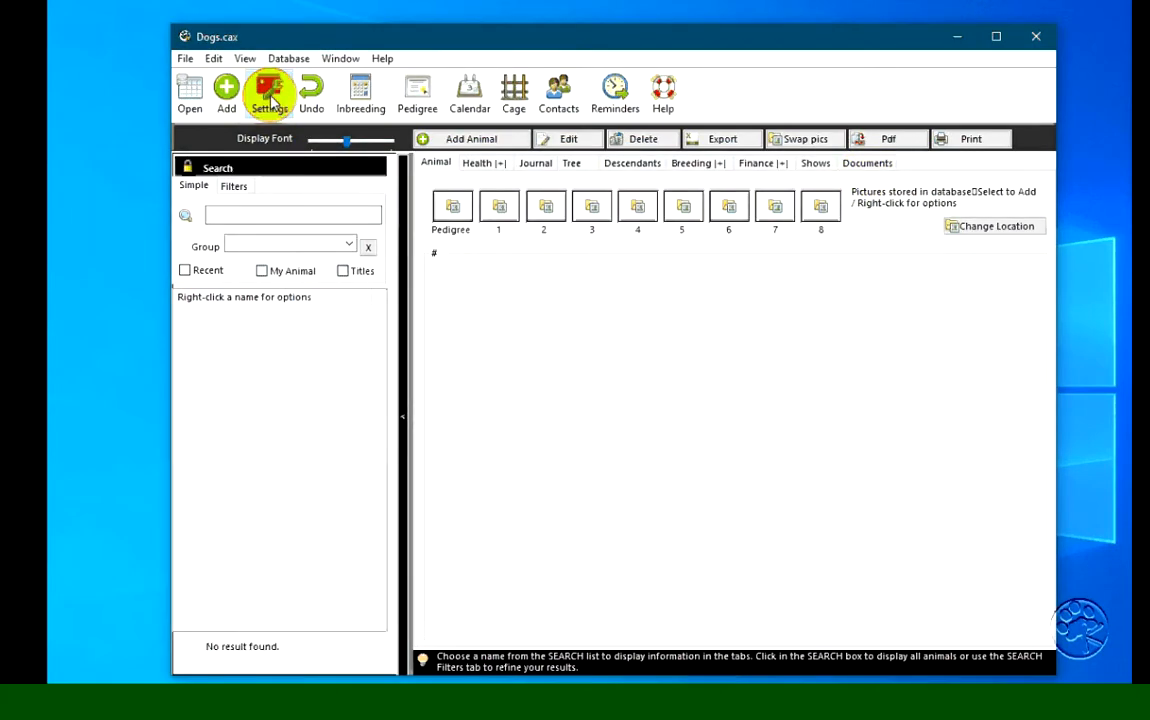
click(270, 97)
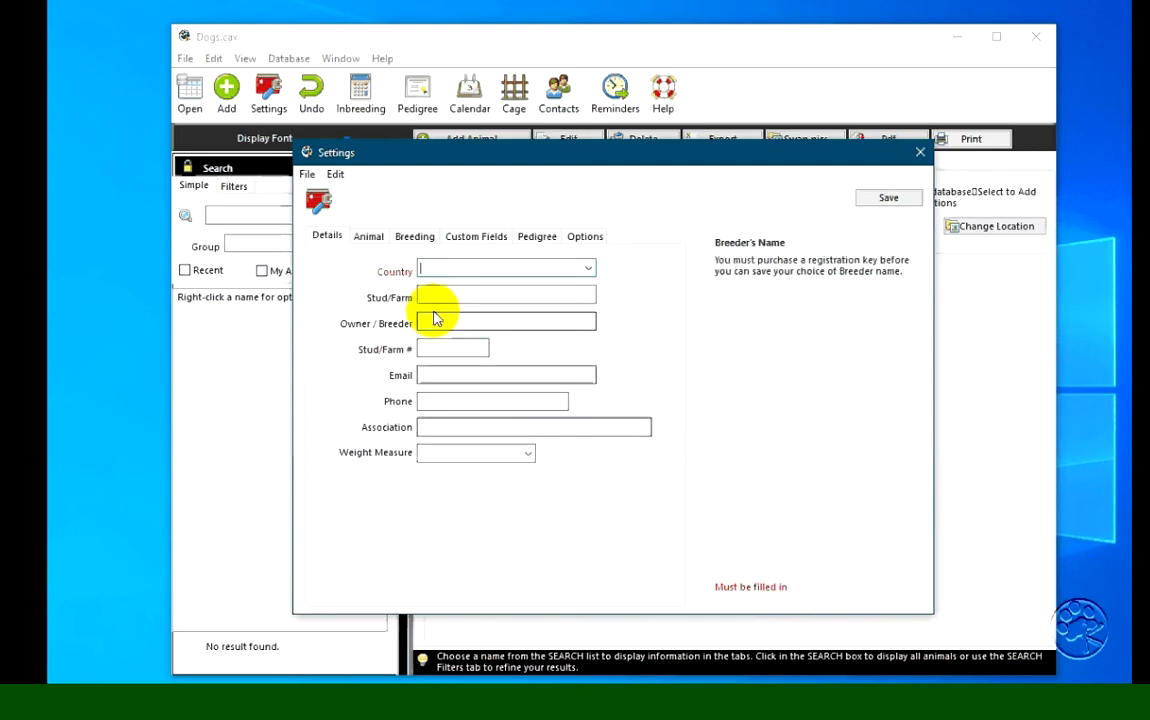
Step: Set the country to Australia and the animal type to Dog in the database settings
click(595, 272)
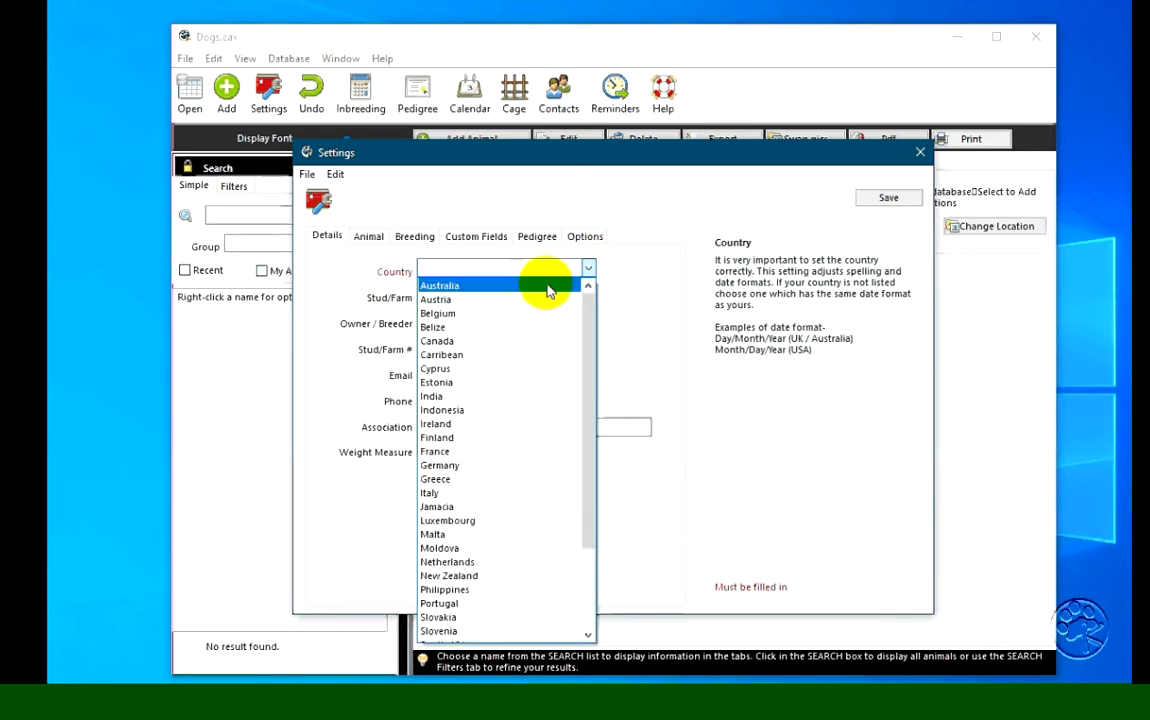
click(547, 287)
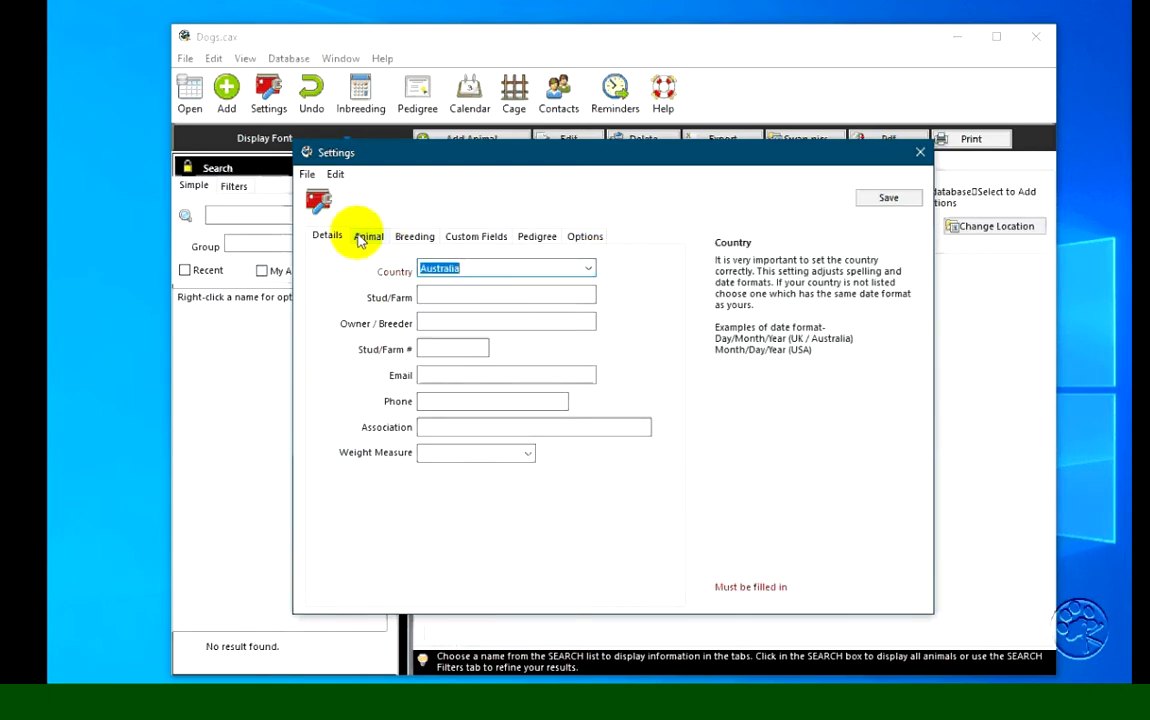
click(370, 240)
click(532, 266)
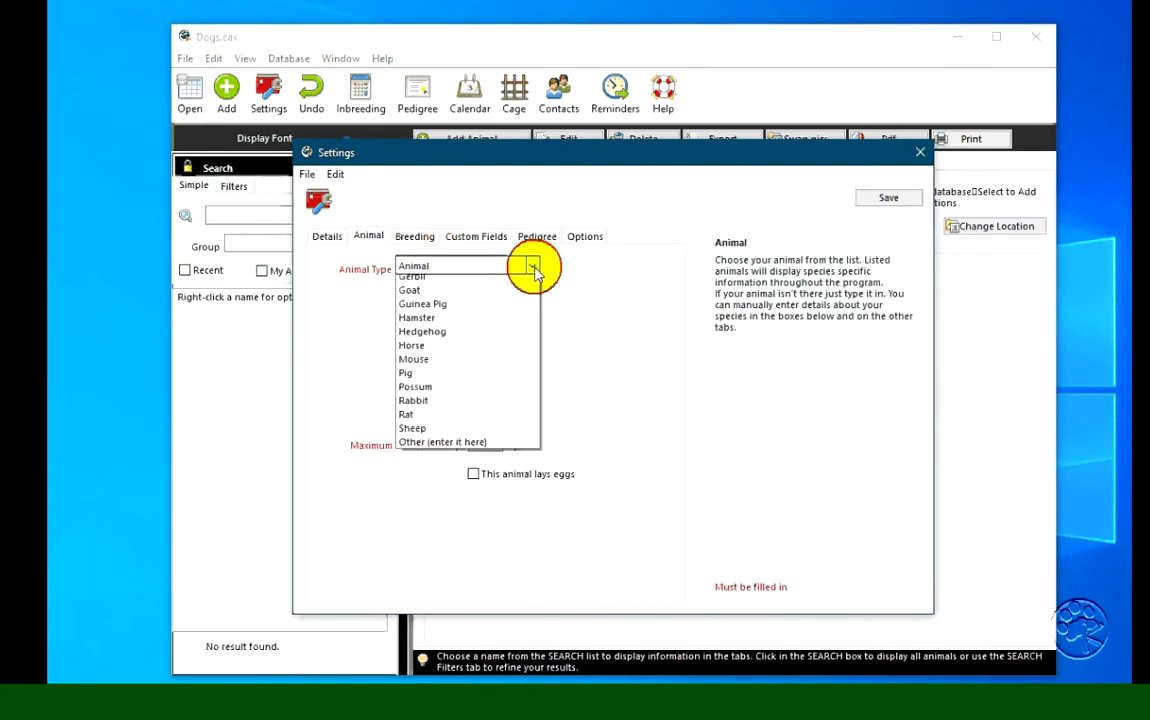
click(470, 366)
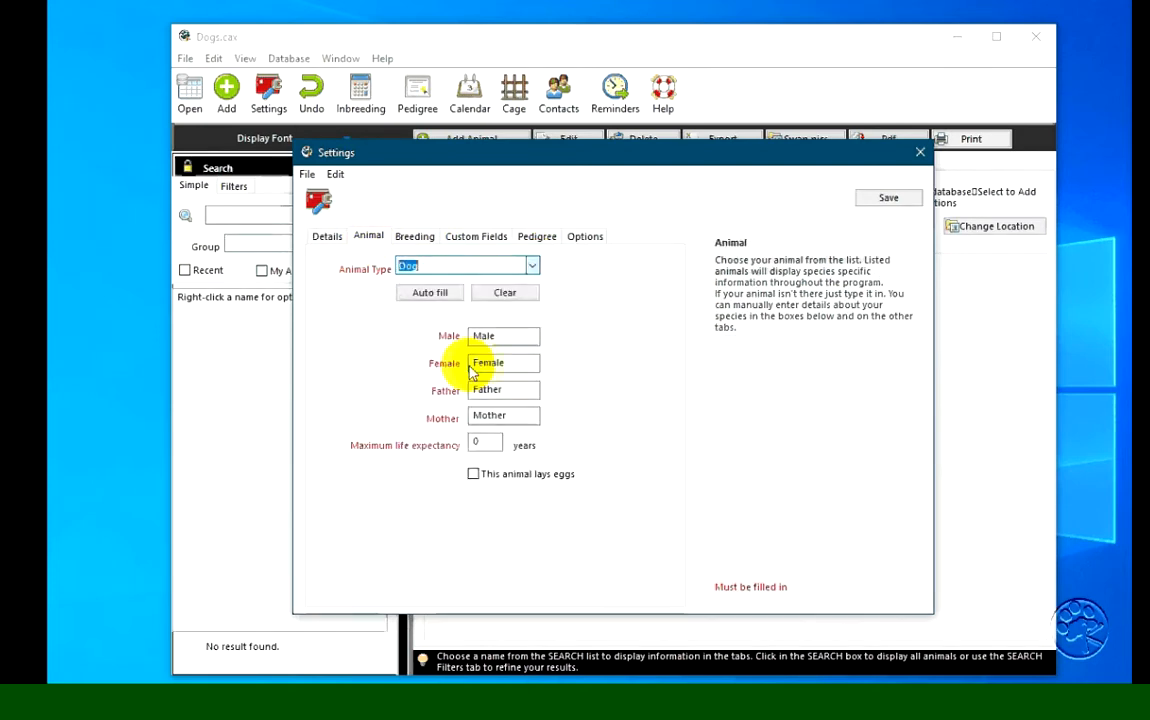
click(532, 266)
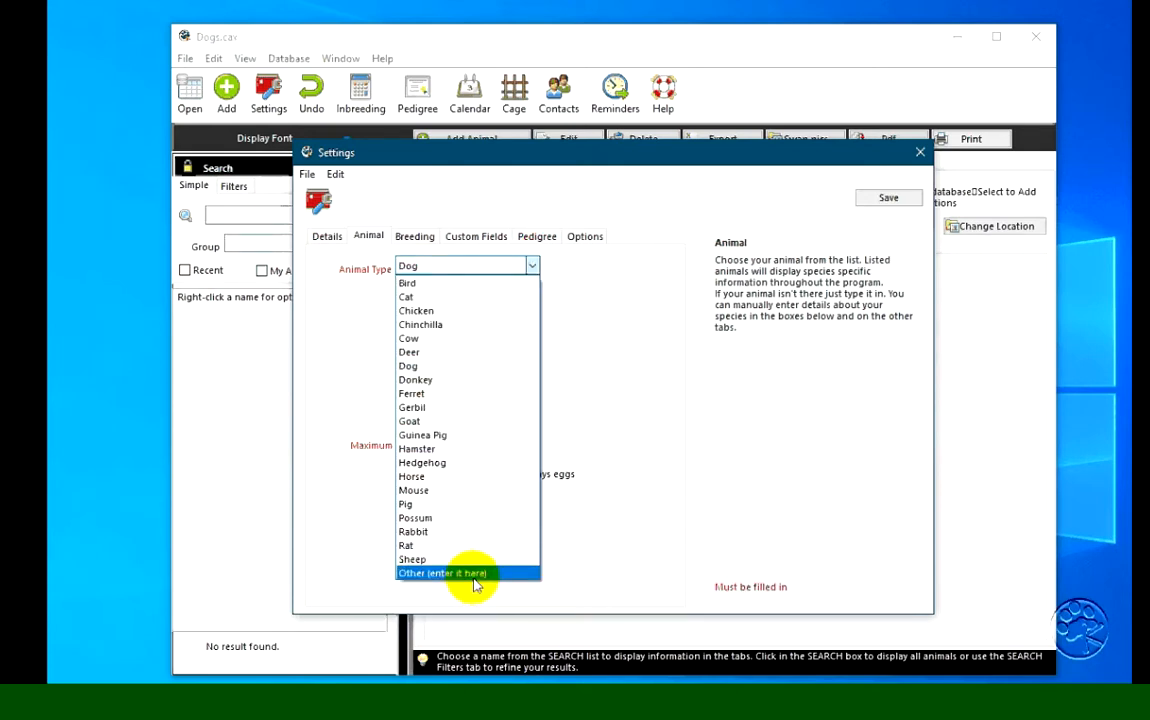
click(616, 411)
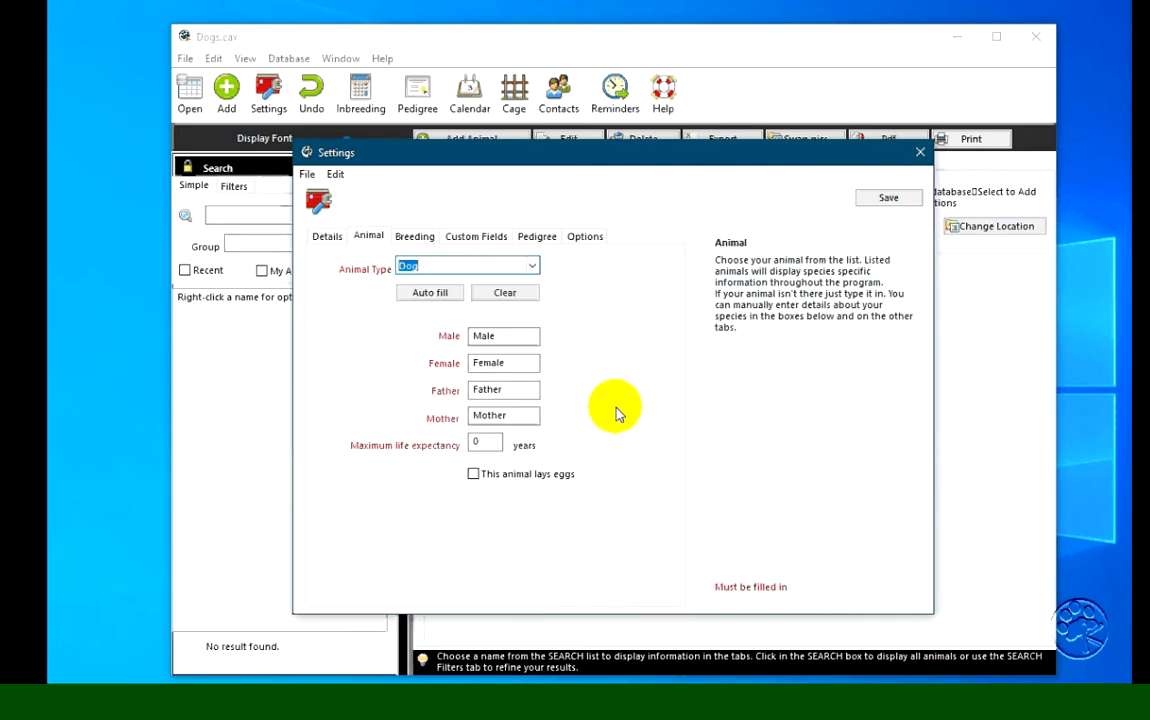
click(533, 267)
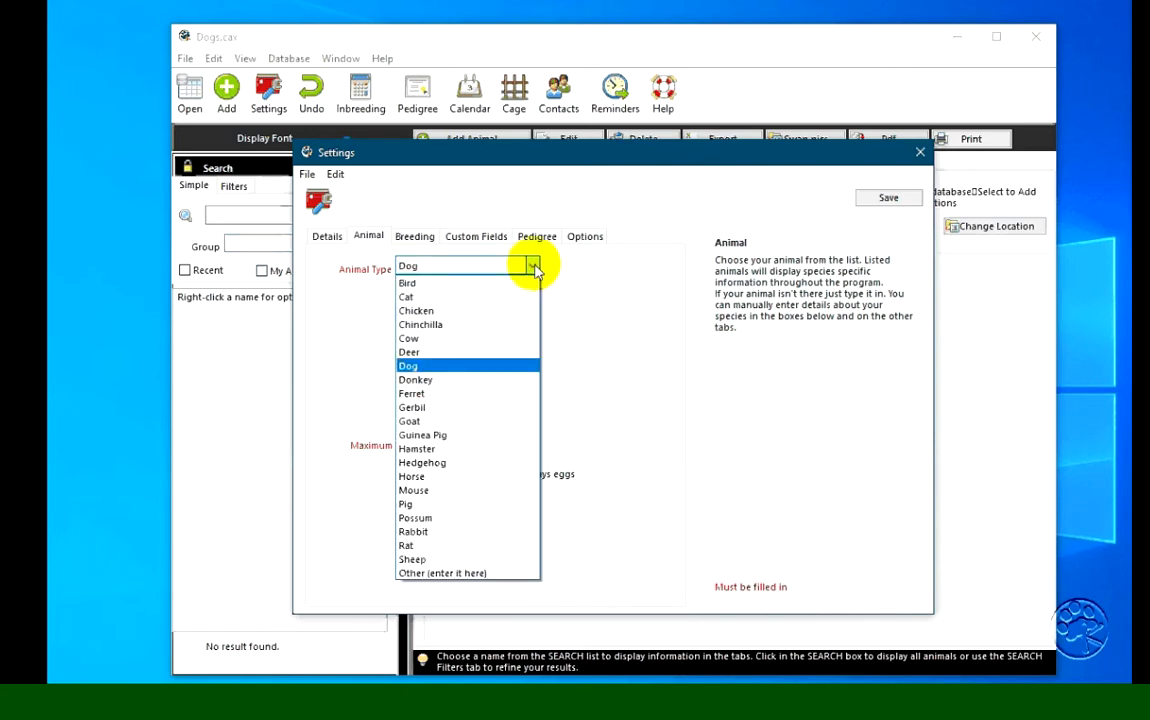
click(533, 267)
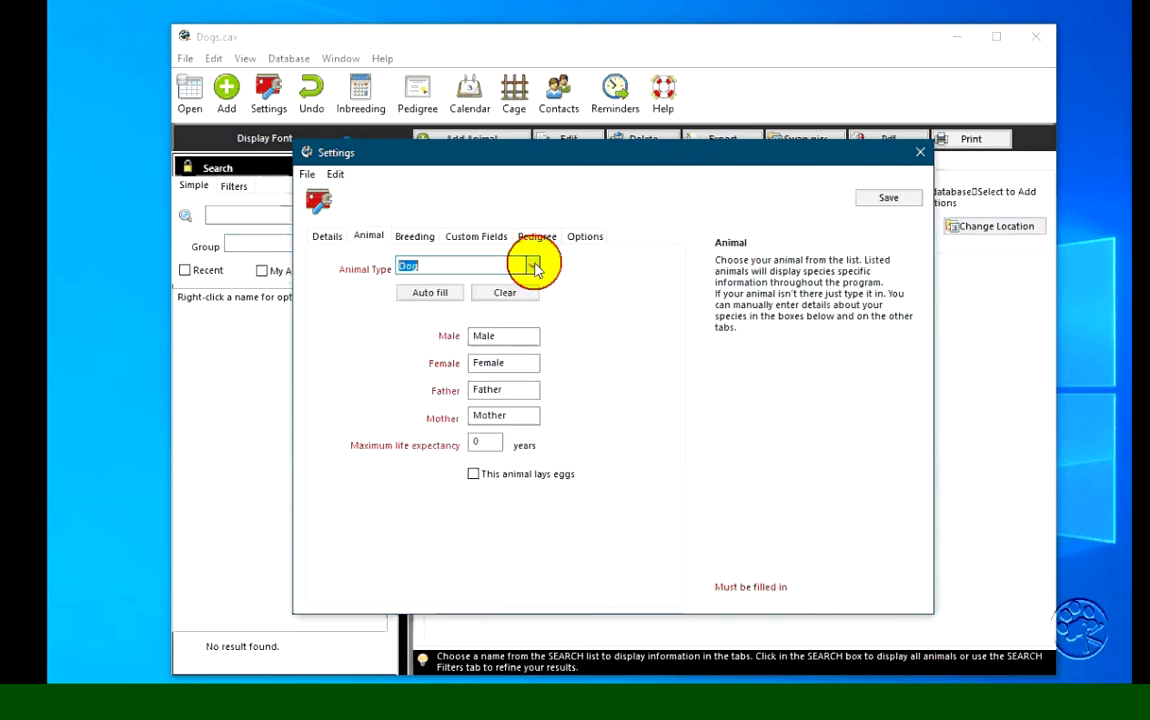
Step: Auto-fill the animal settings with the program's suggested values for Dog
click(429, 296)
click(429, 296)
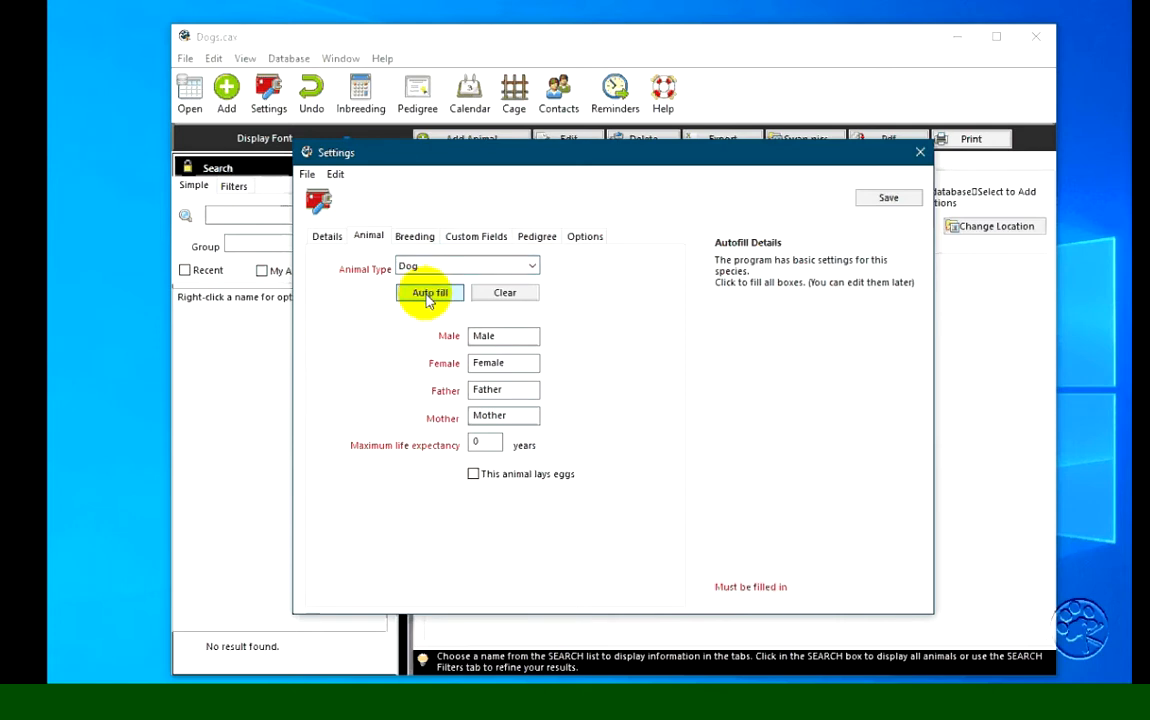
click(577, 420)
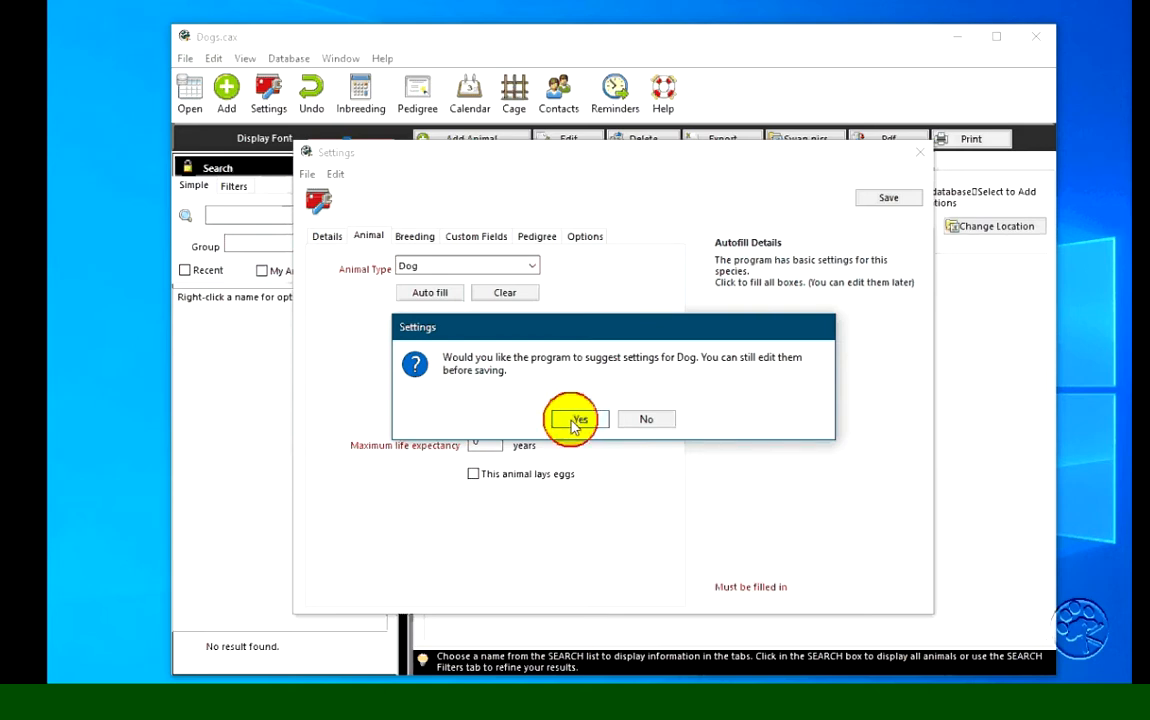
click(578, 420)
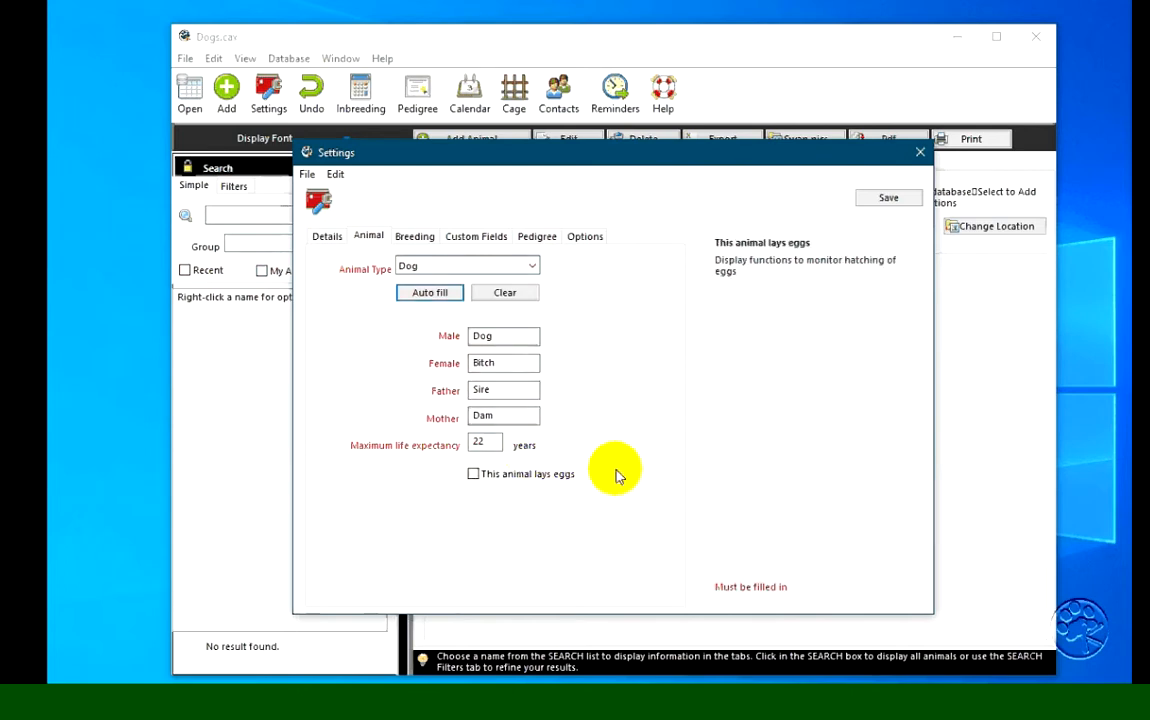
Step: Review the breeding, custom field, pedigree and general option settings, and return to the animal settings
click(417, 237)
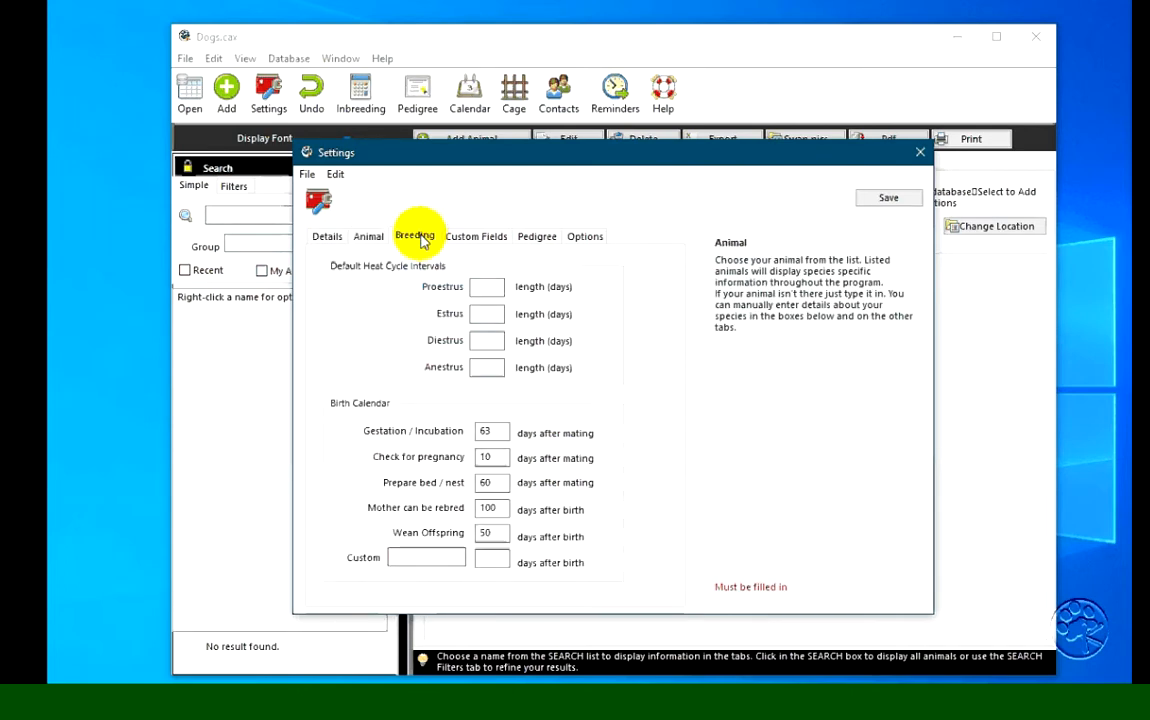
click(472, 237)
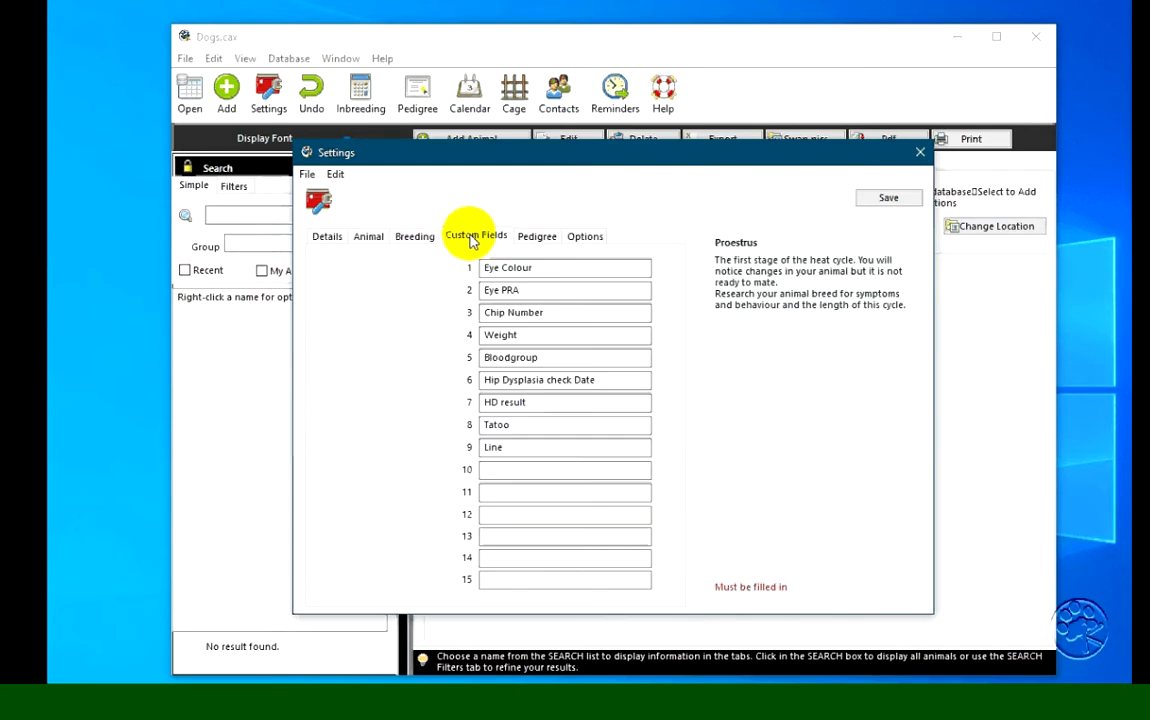
click(536, 237)
click(585, 237)
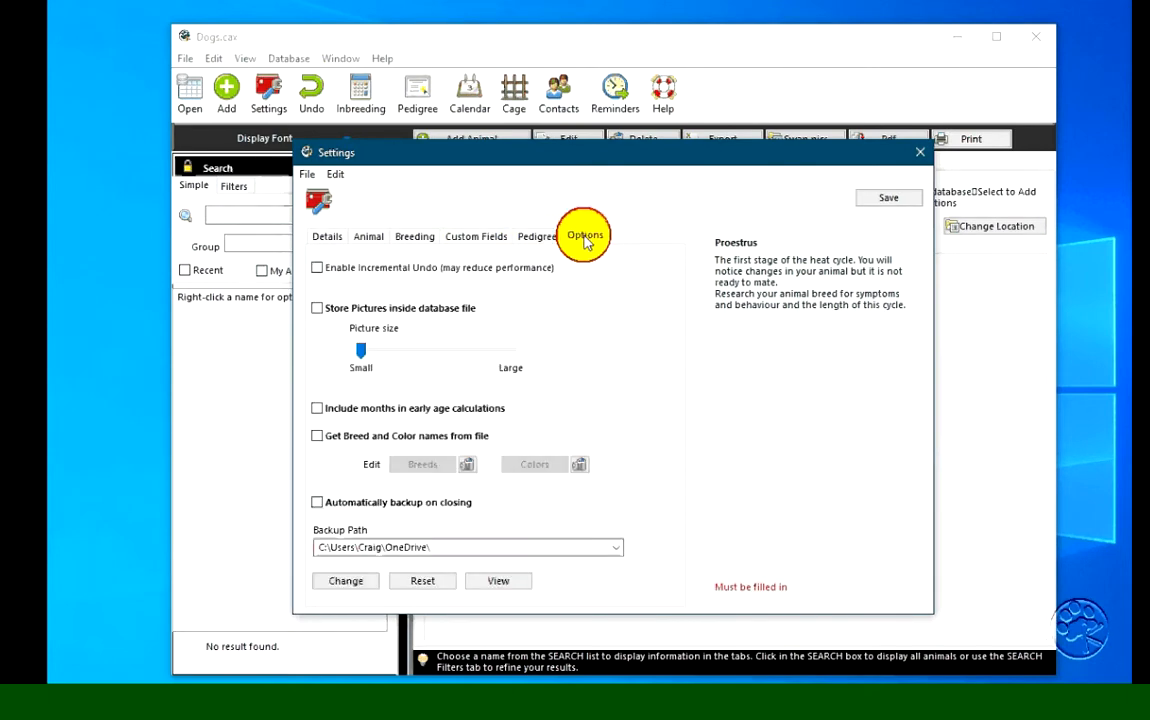
click(362, 237)
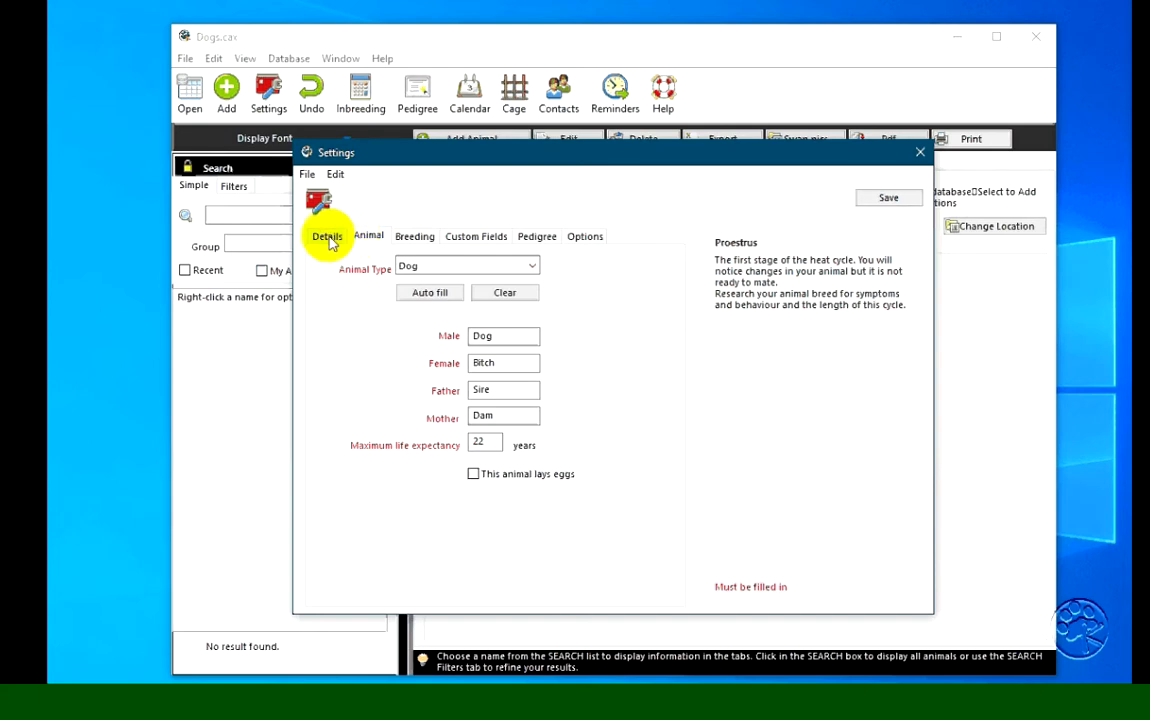
Step: Save the database settings from the details page and decline the offer to add a new dog
click(327, 236)
click(893, 198)
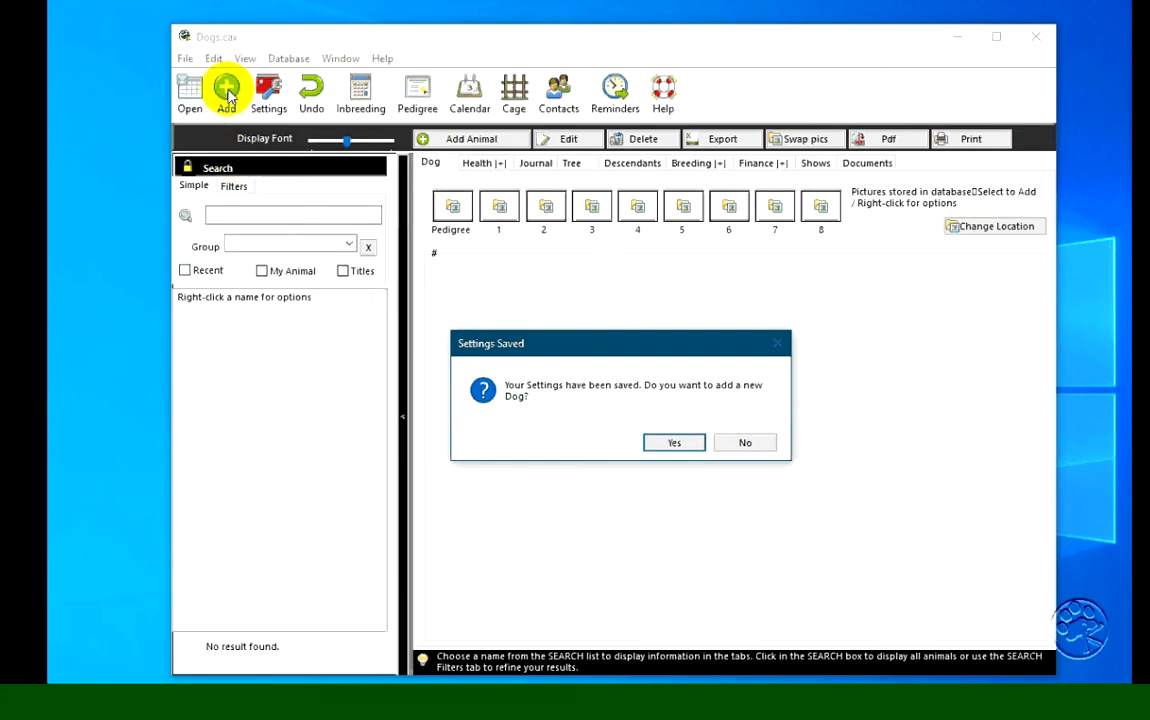
click(743, 442)
Step: Start a new animal record with the name Bart and the sex set to Dog
click(227, 95)
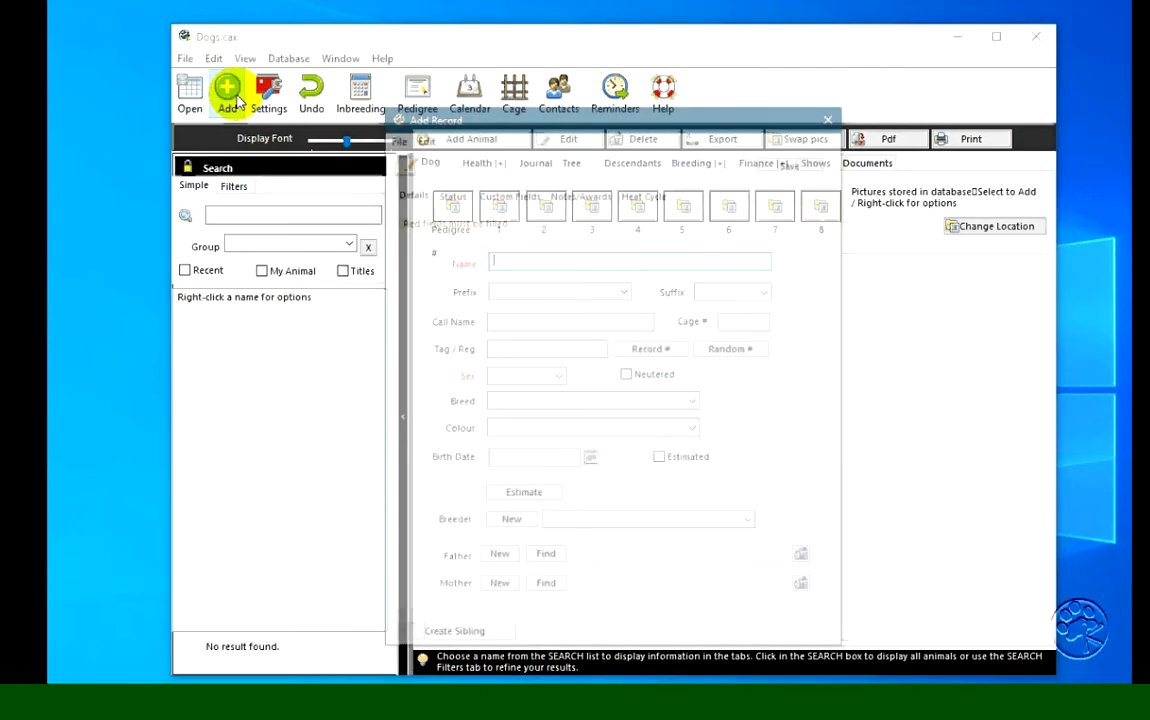
drag(495, 110, 497, 97)
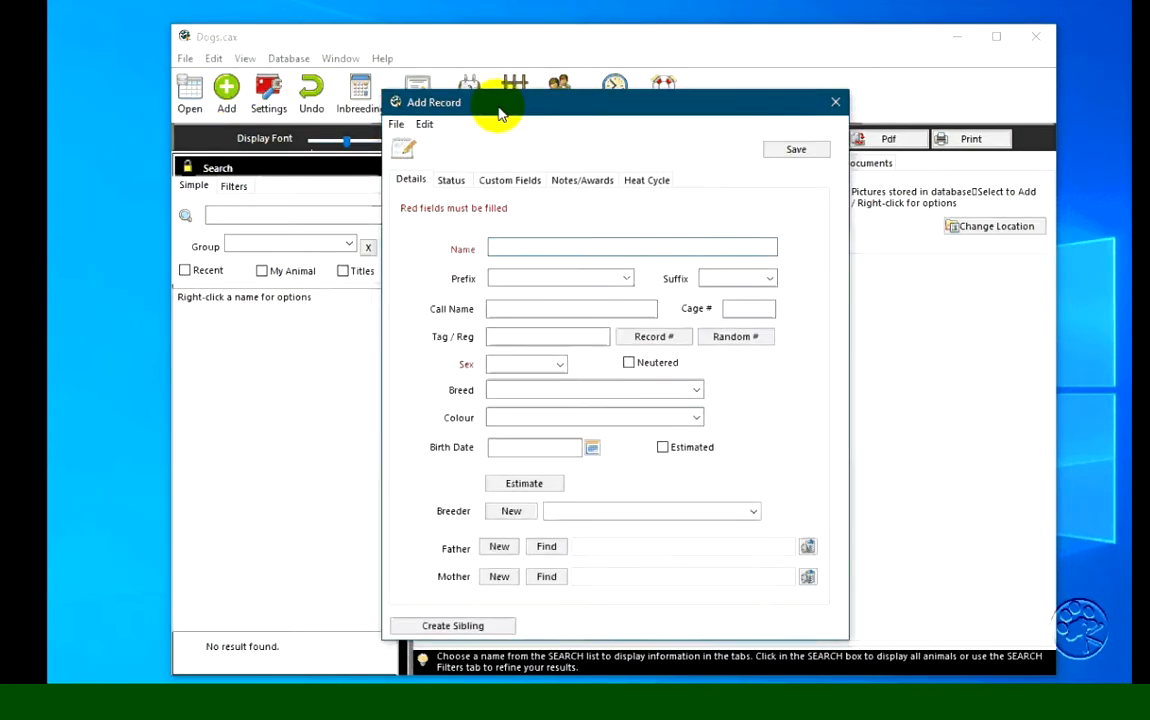
click(521, 245)
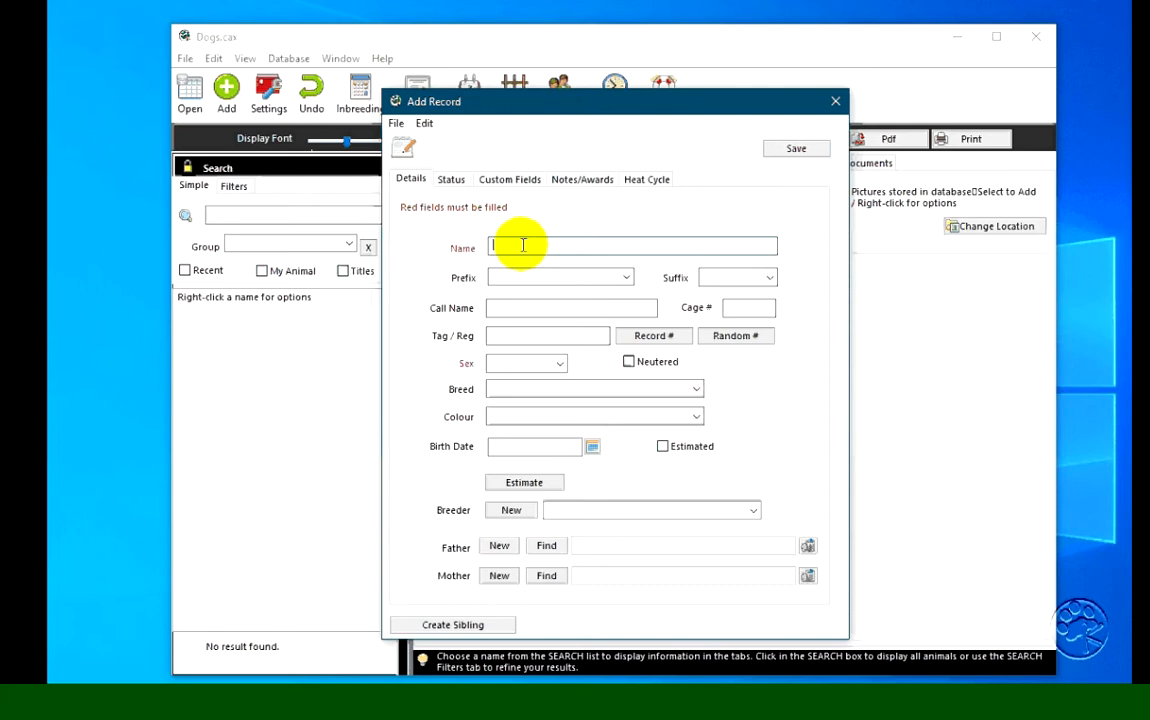
text(Bart)
click(559, 364)
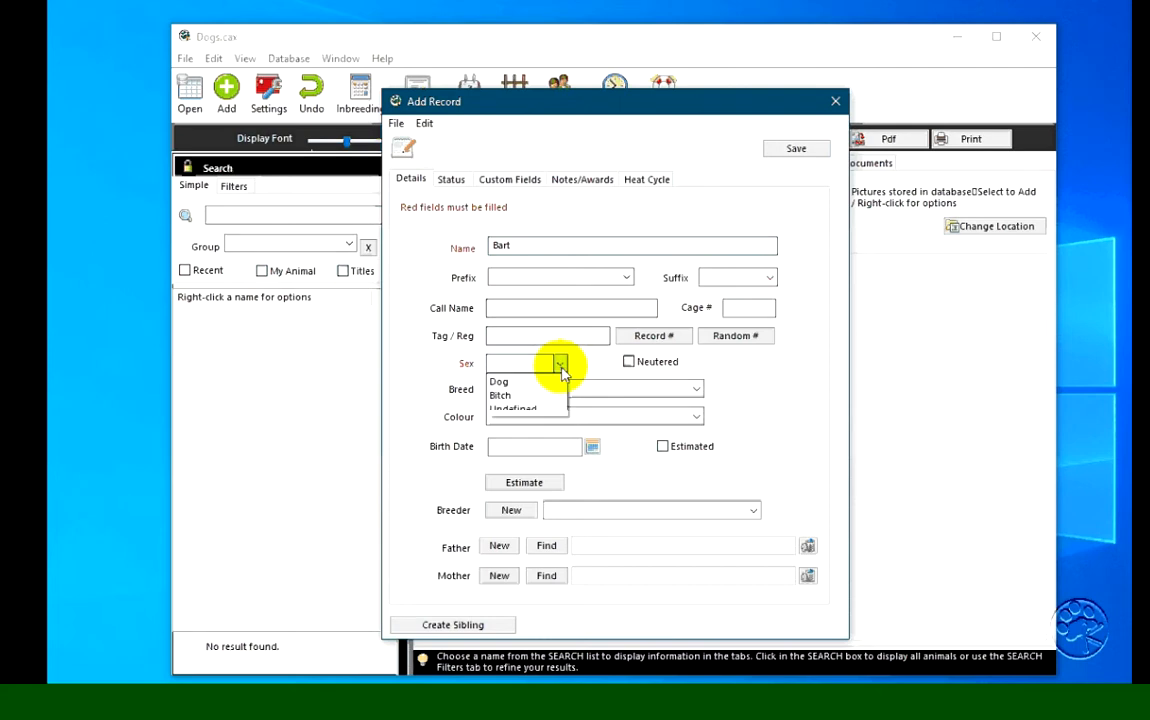
click(543, 383)
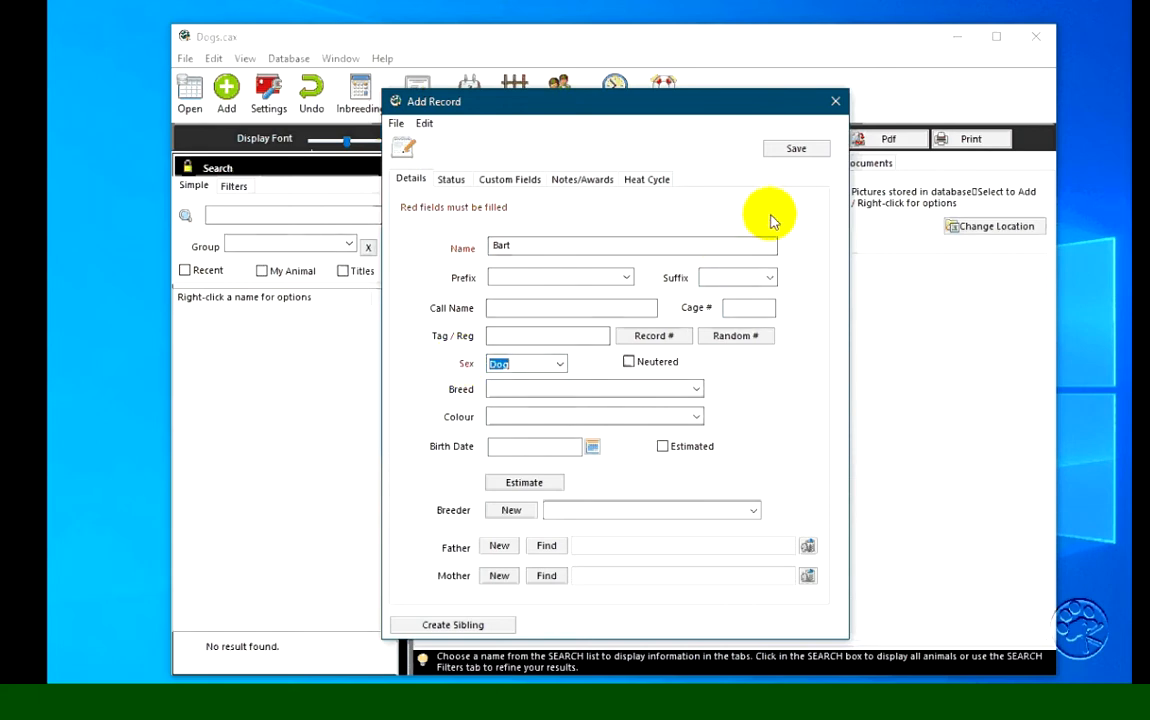
Step: Set the new record's status to I am the owner, check the custom fields, and return to the details
click(453, 186)
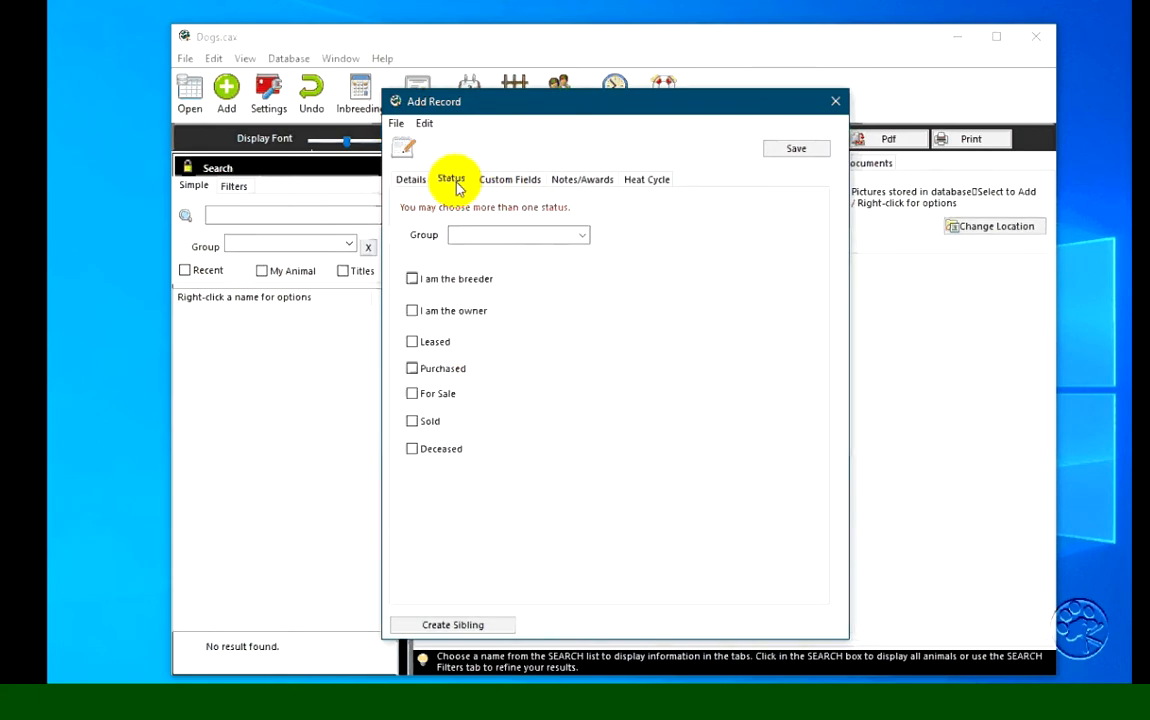
click(413, 312)
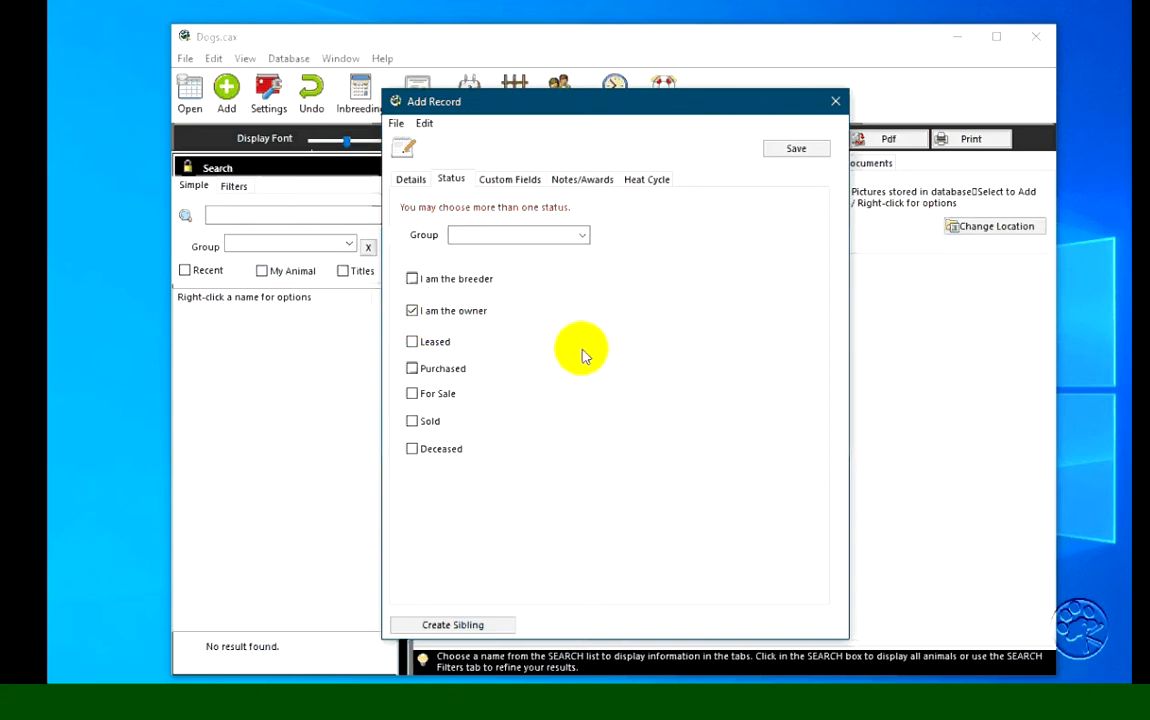
click(529, 184)
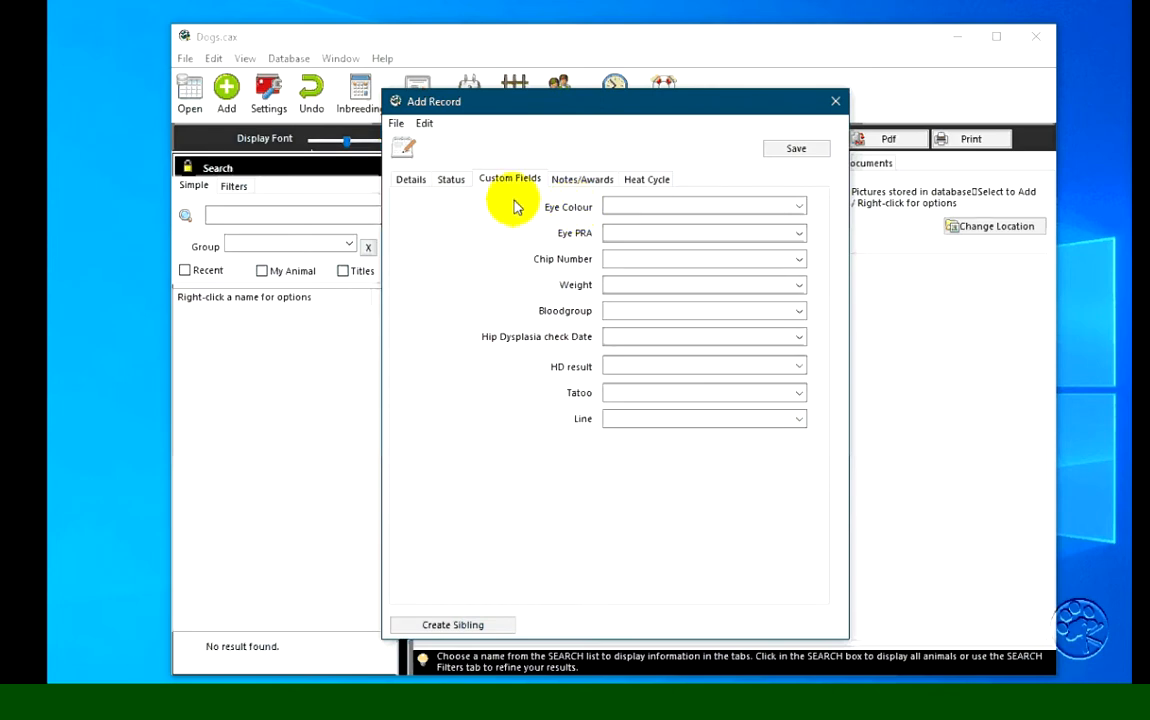
click(451, 180)
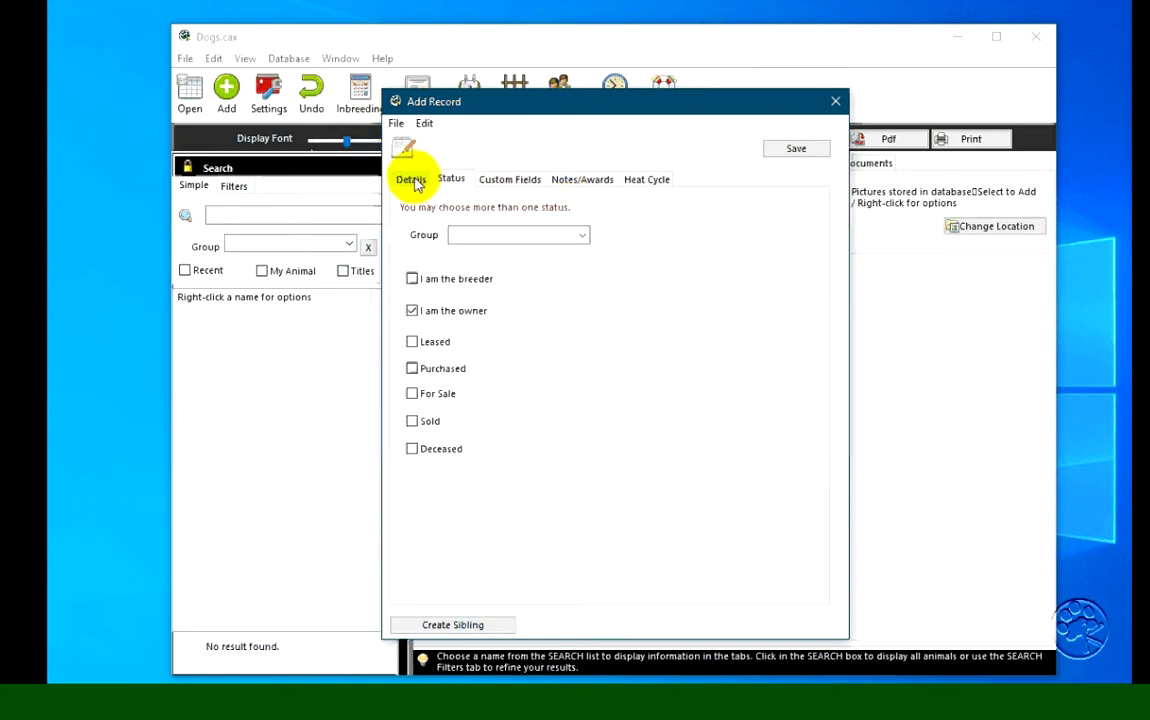
click(412, 180)
Step: Save the new record for Bart and decline adding another record with similar details
click(789, 150)
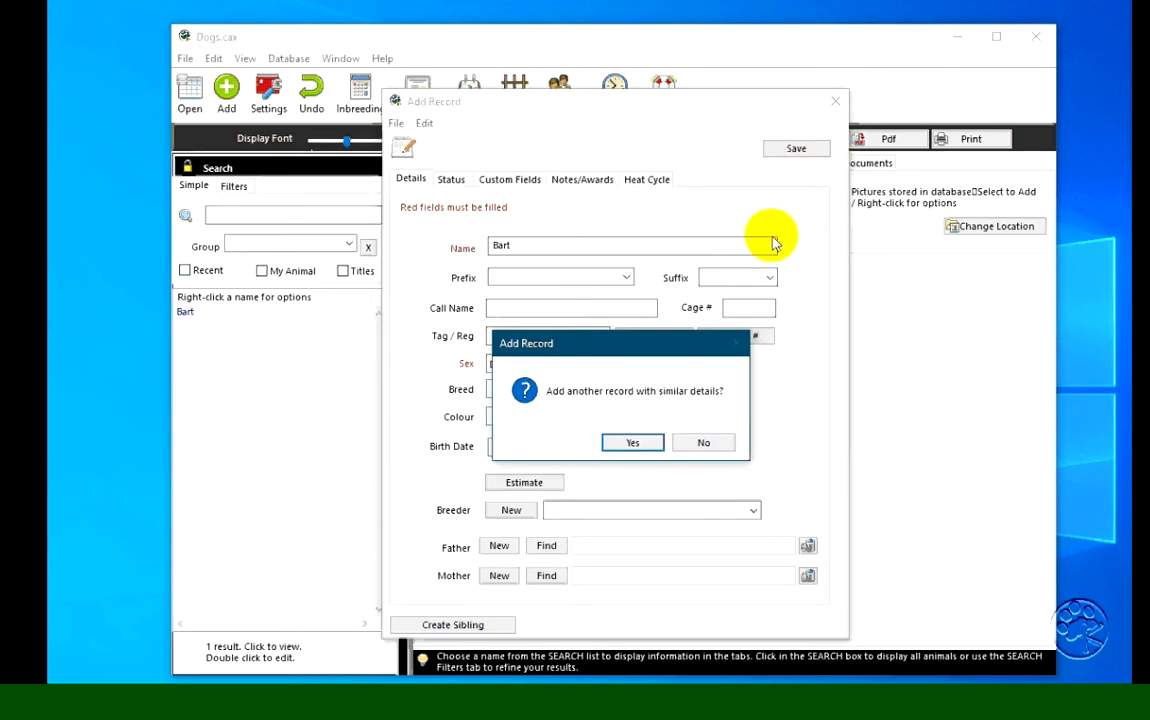
click(706, 445)
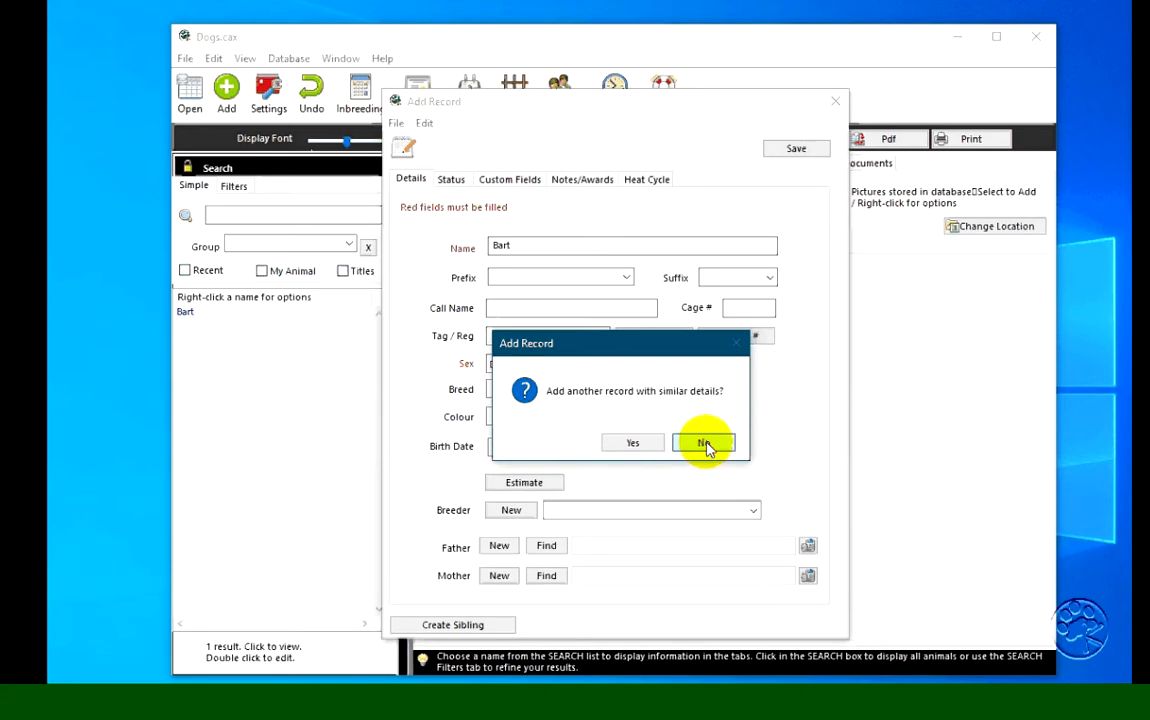
click(706, 444)
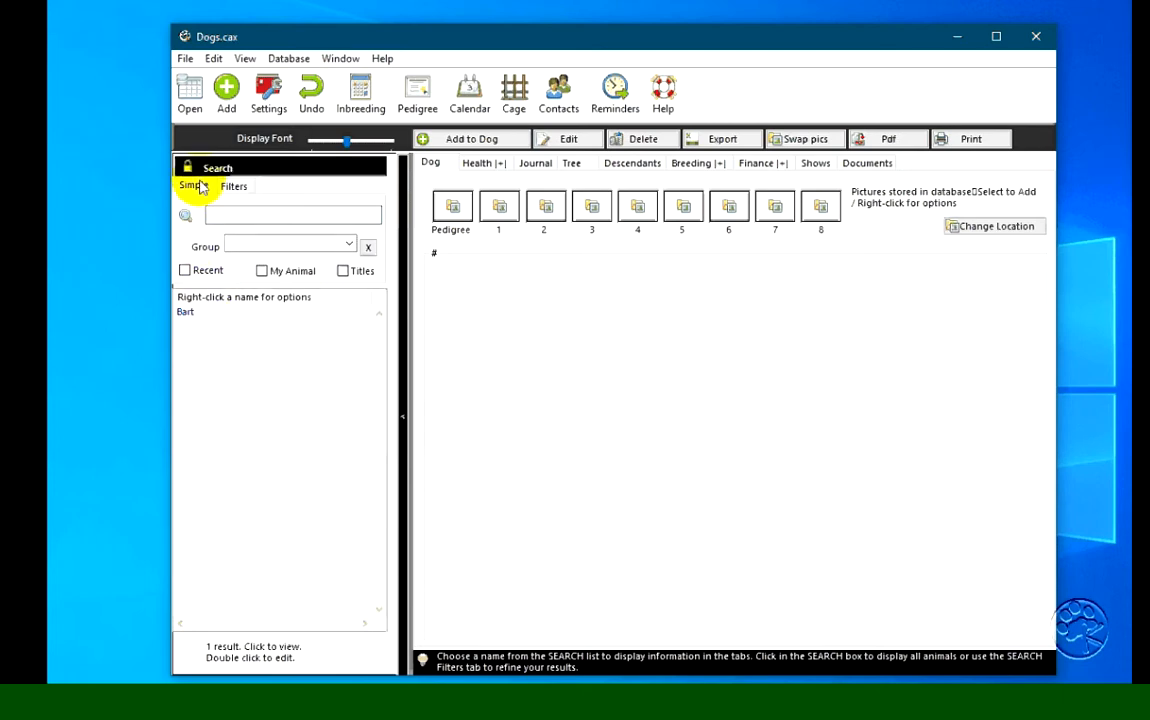
Step: Open Bart's record for editing and enter the dog's birth date
click(185, 313)
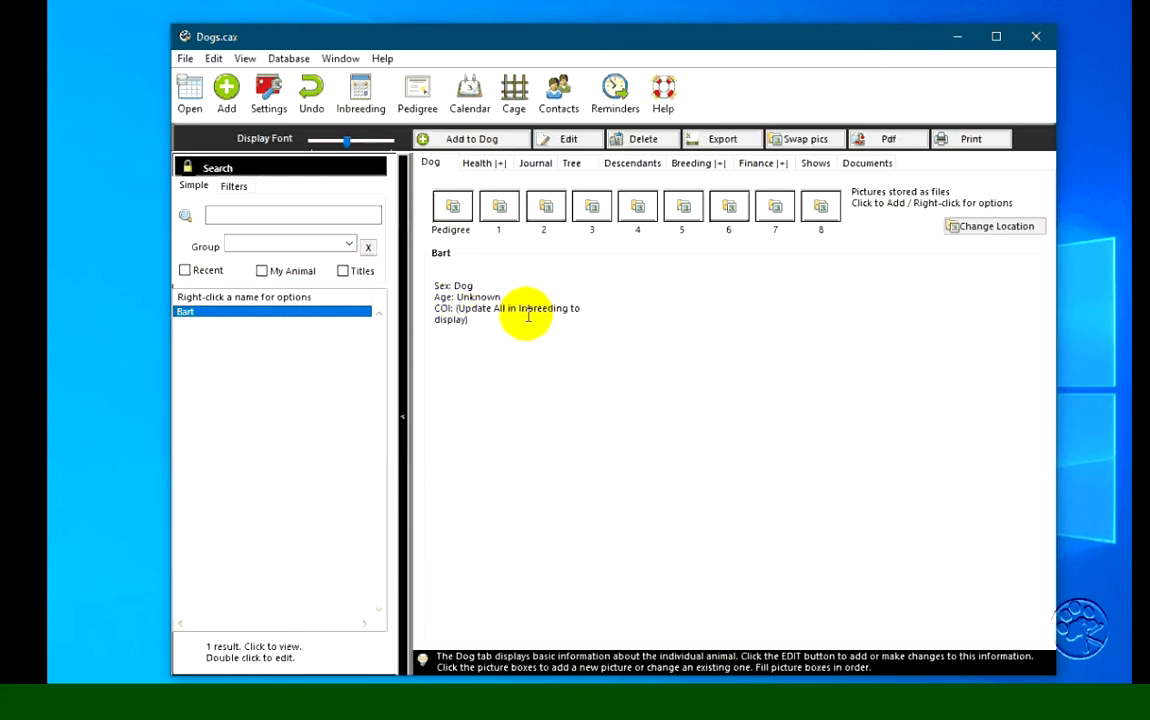
double_click(267, 313)
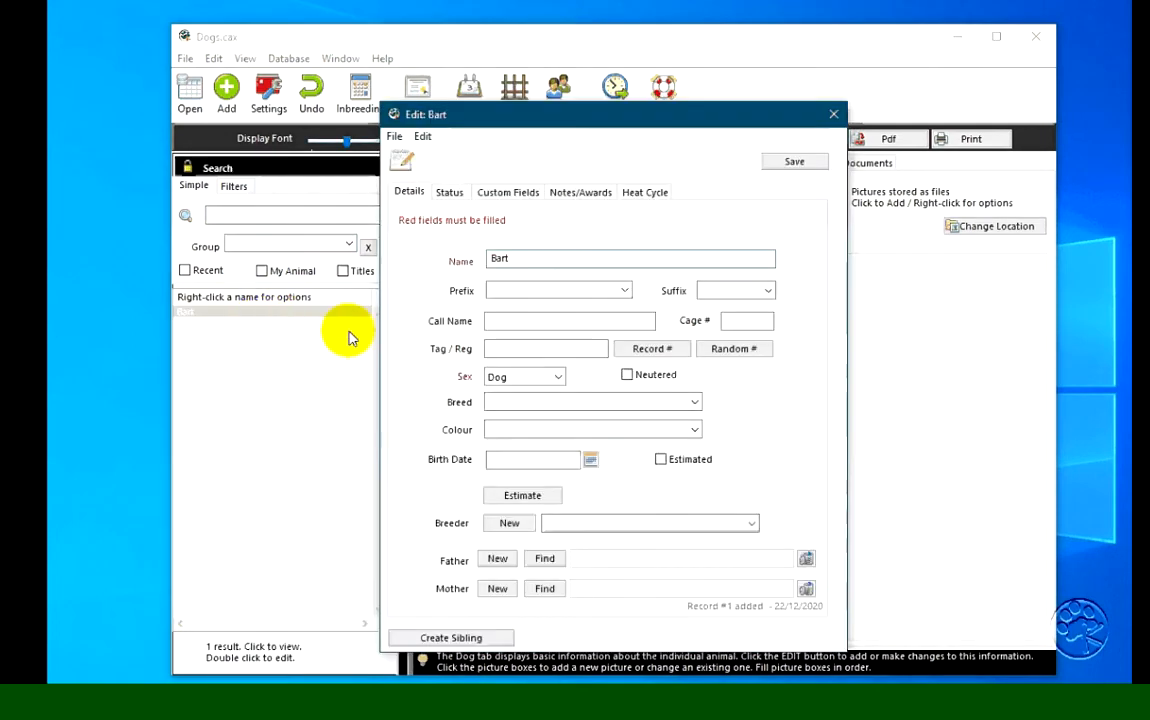
click(545, 461)
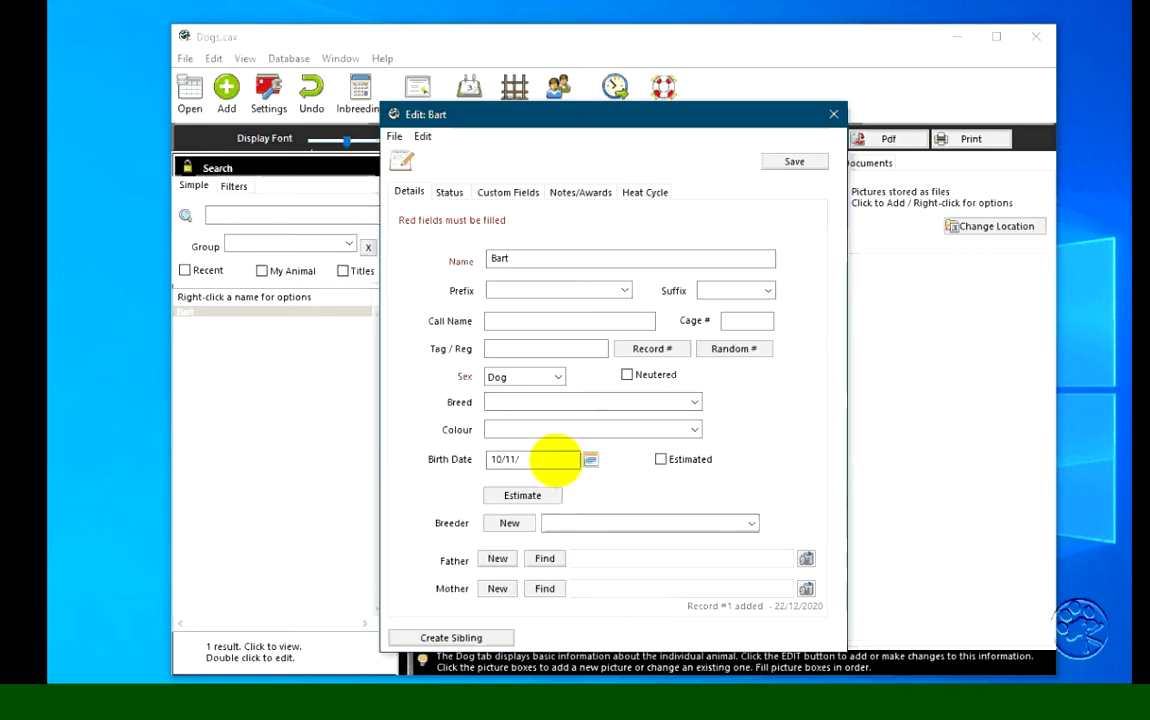
text(002)
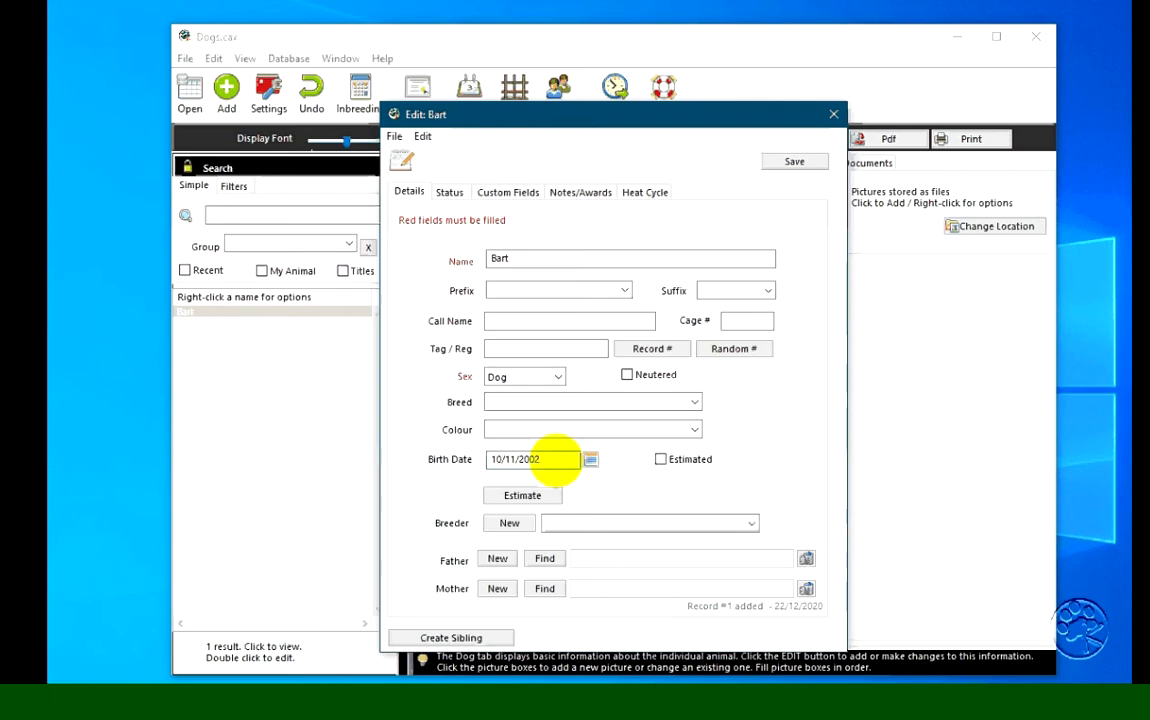
click(593, 462)
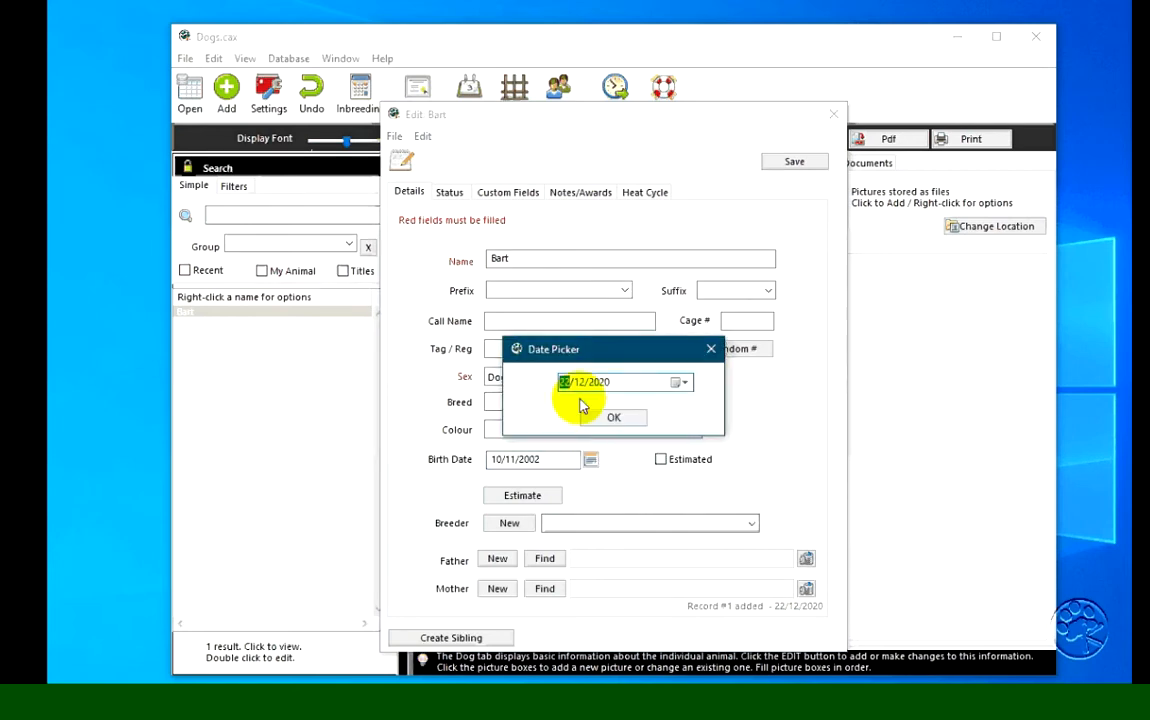
click(681, 382)
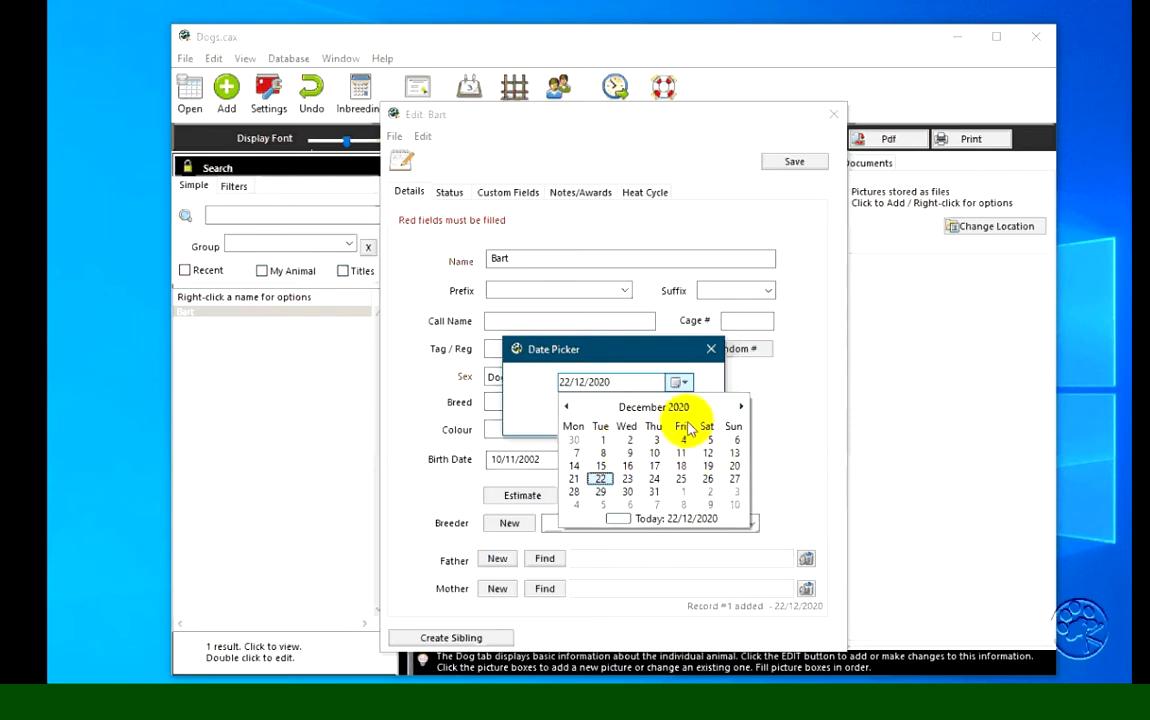
click(648, 410)
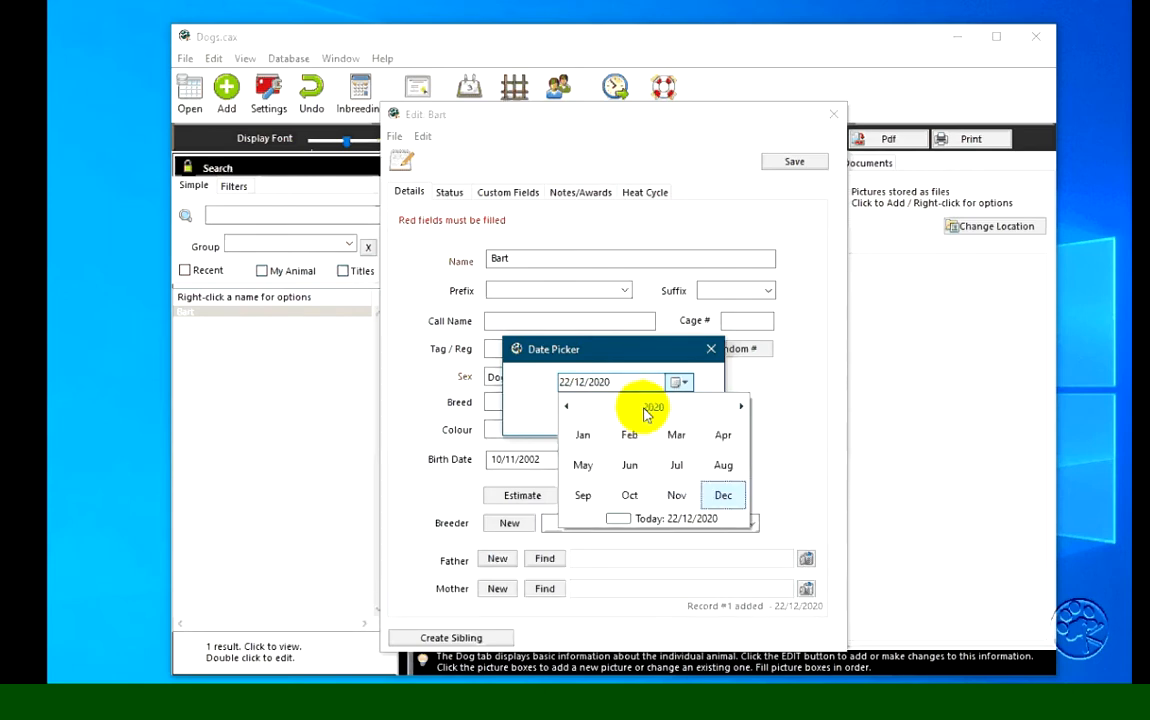
click(648, 410)
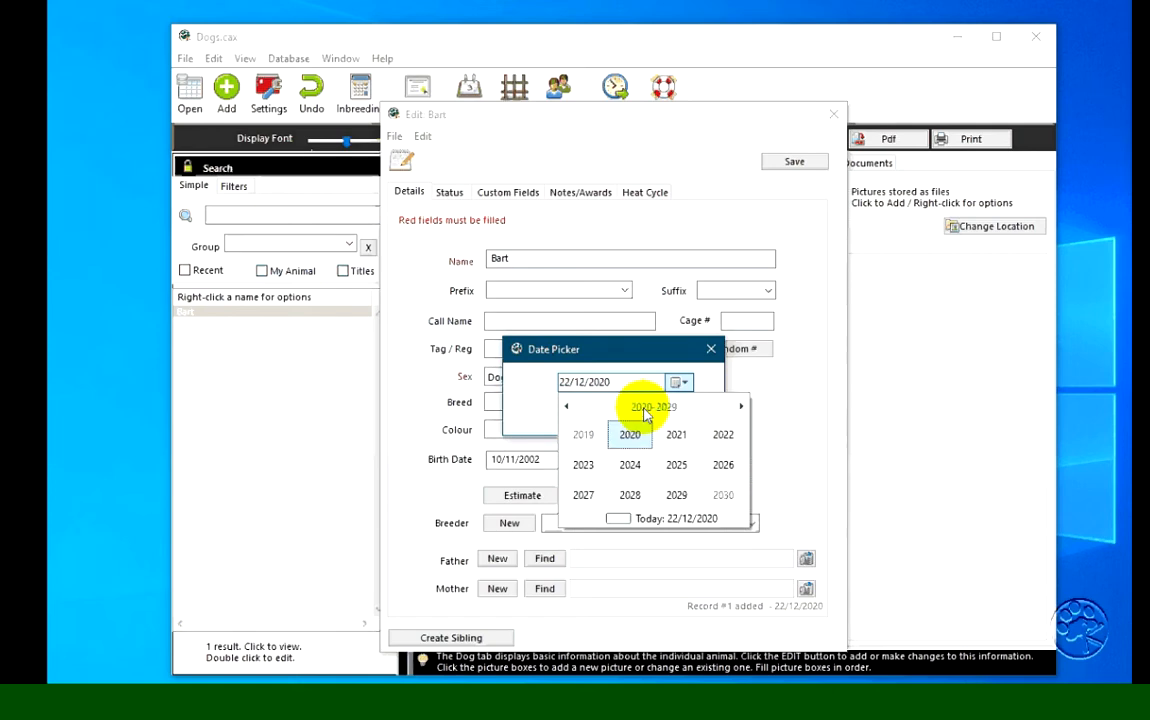
click(713, 362)
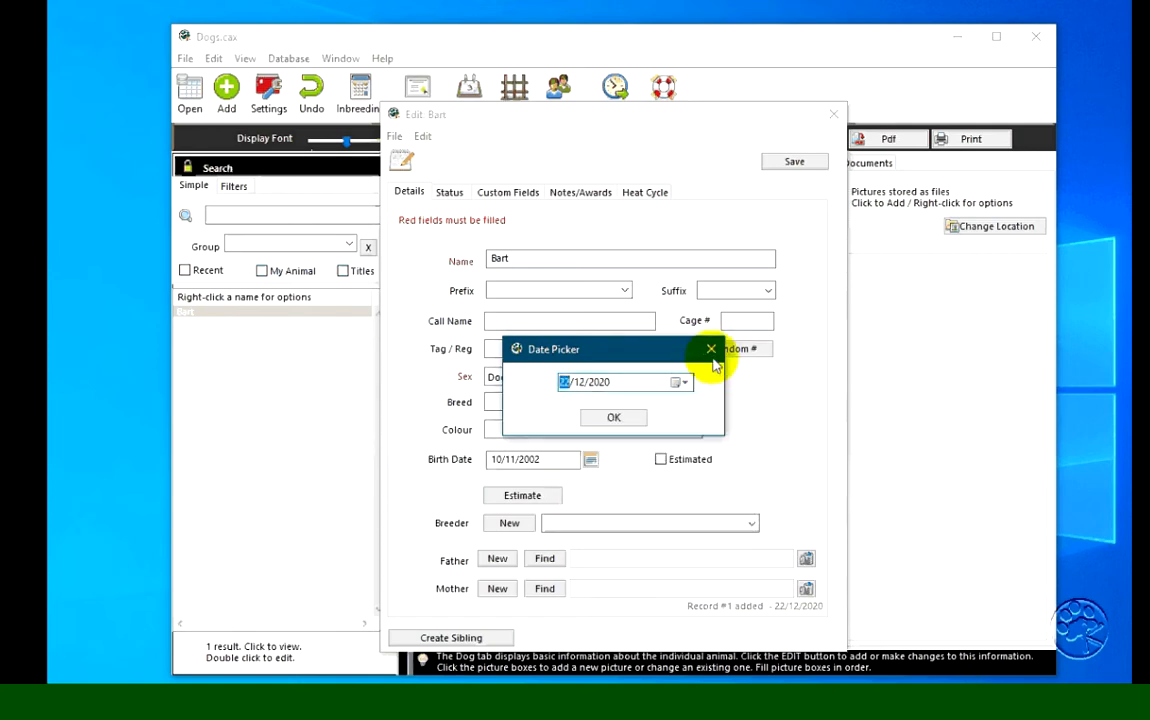
click(713, 347)
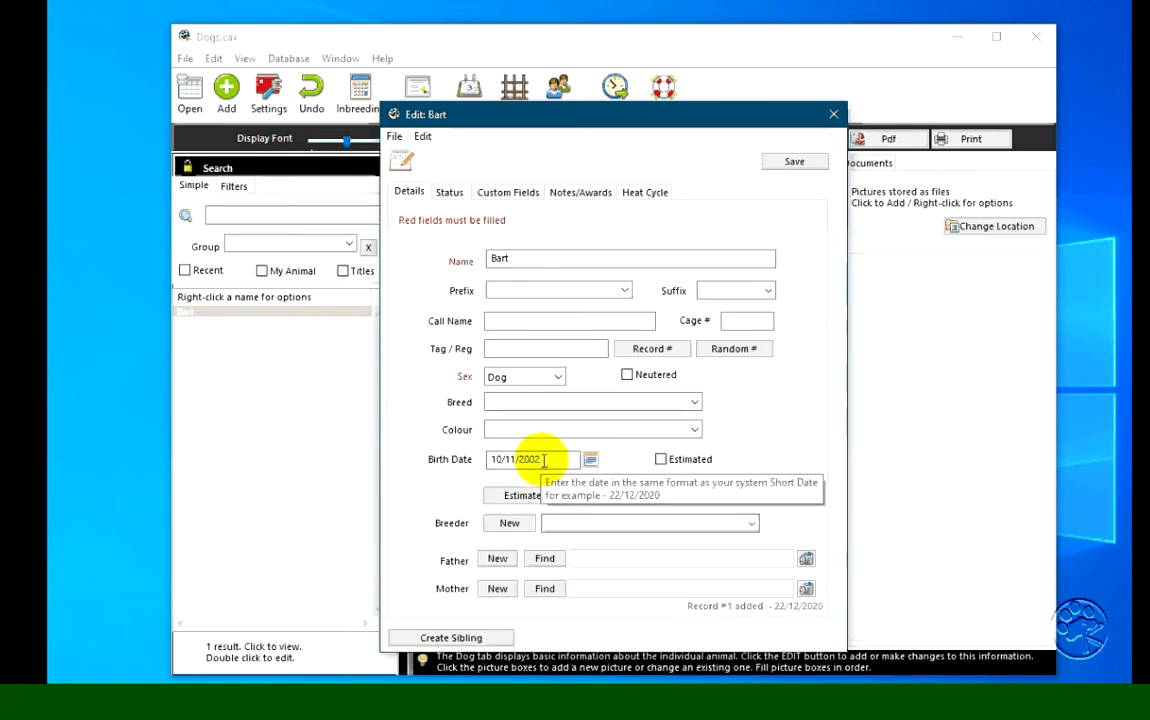
click(661, 461)
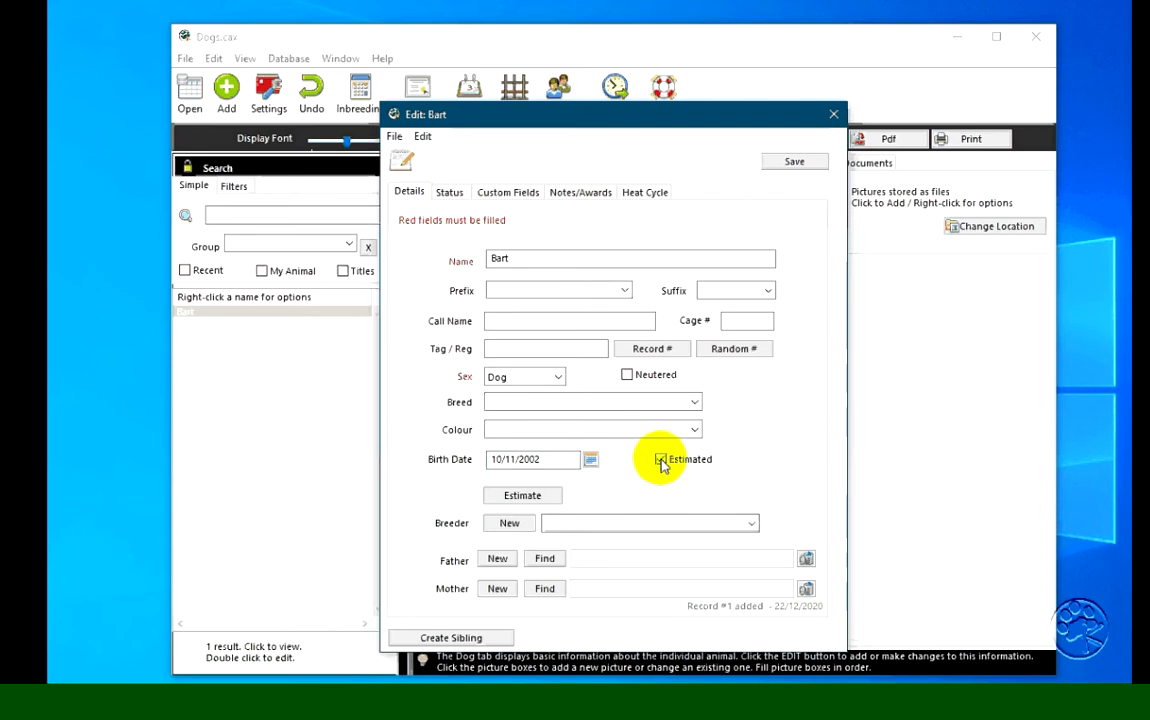
click(659, 461)
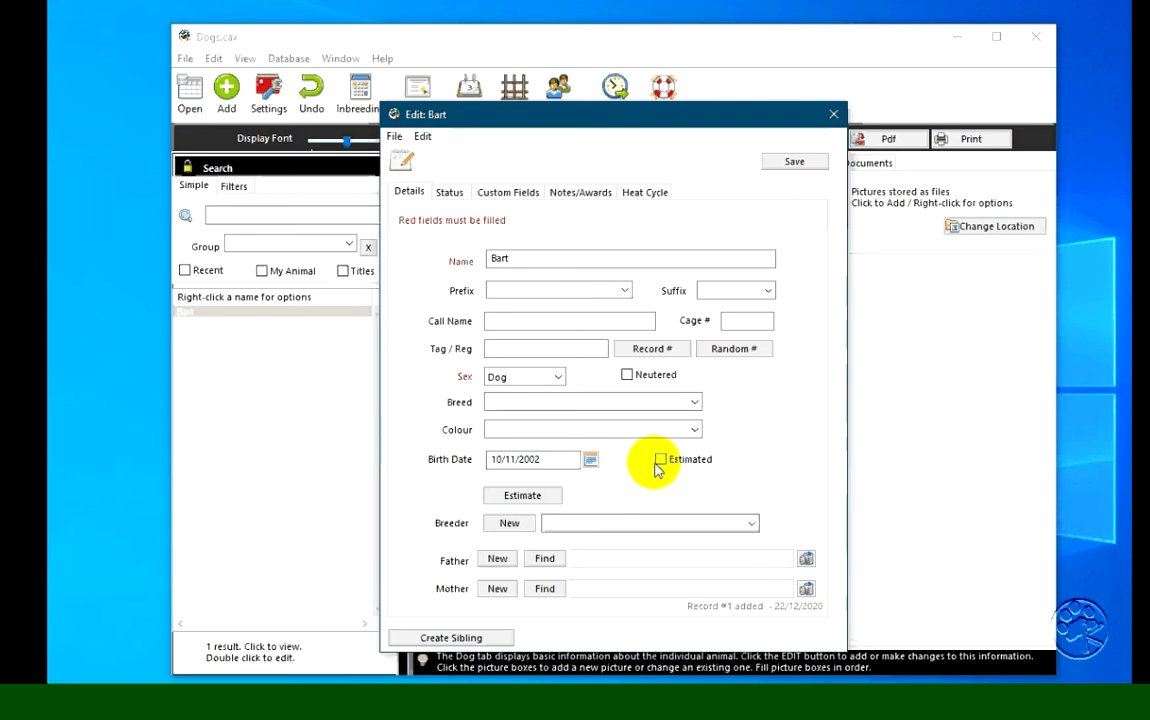
Step: Estimate Bart's birth date from an age of 6 years and 2 months, and save the record
click(539, 494)
click(591, 498)
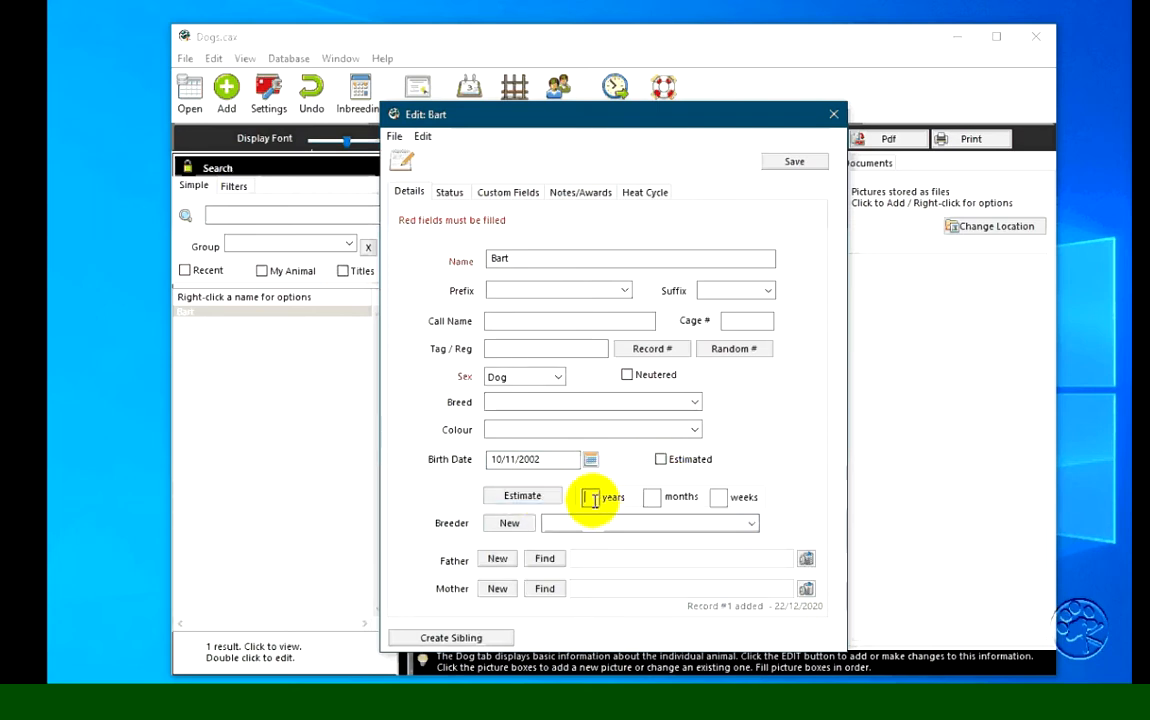
text(6)
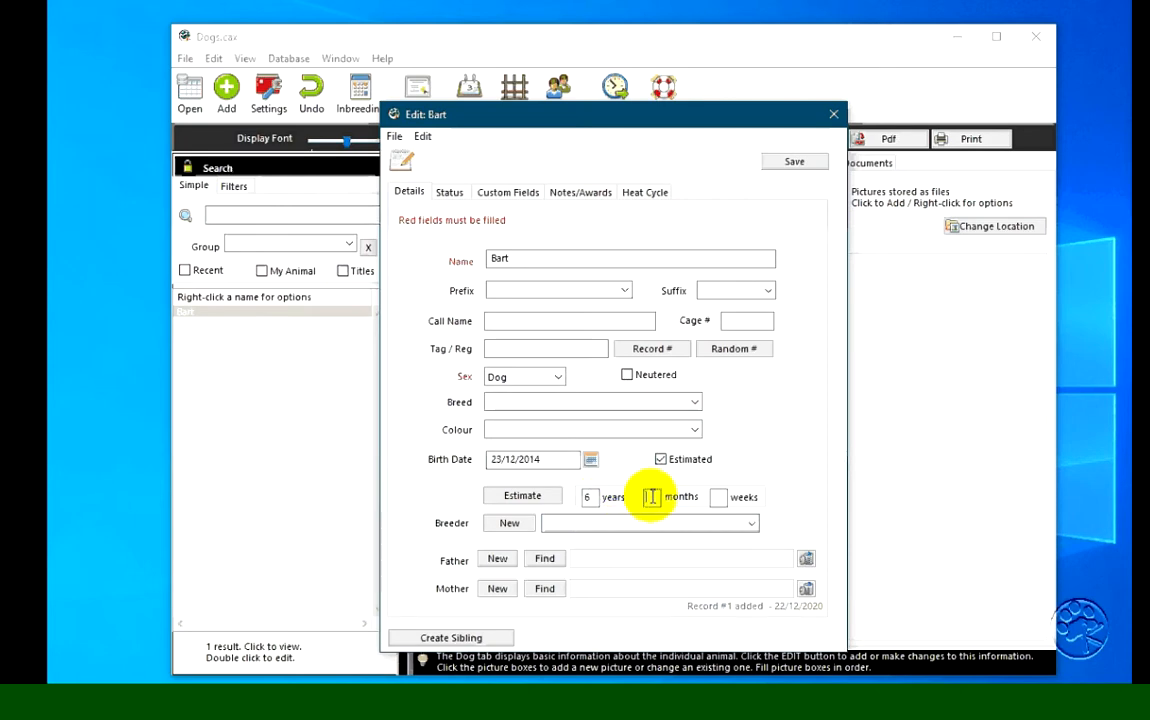
text(2)
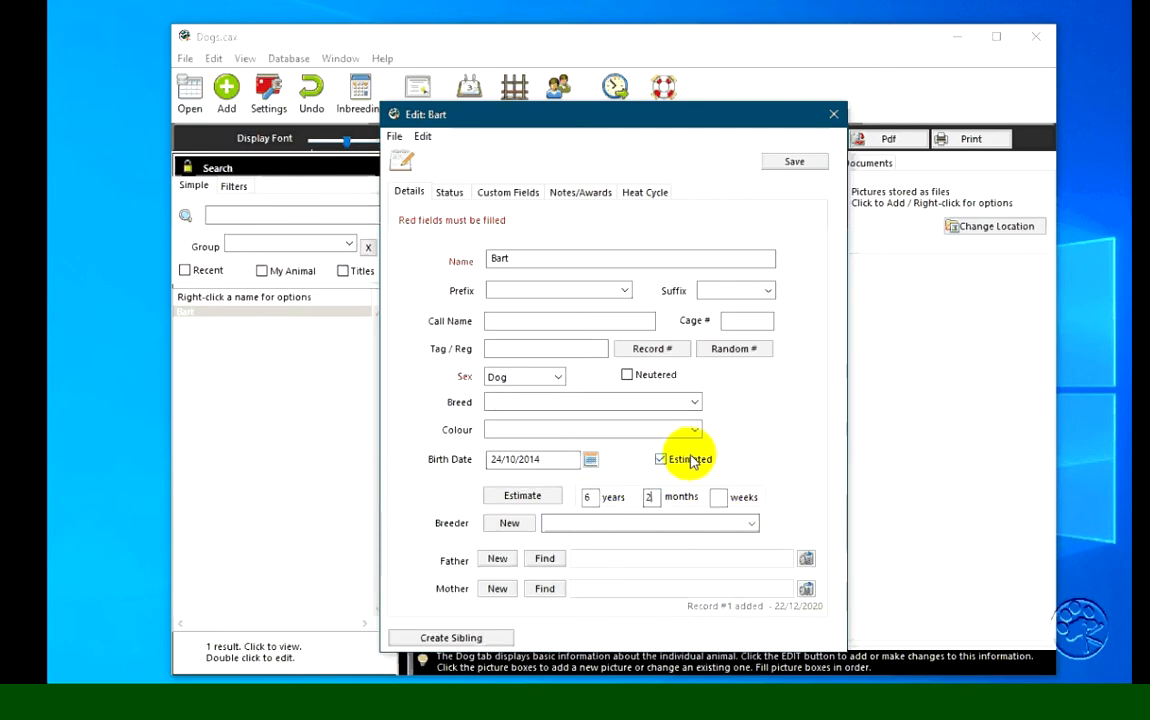
click(788, 164)
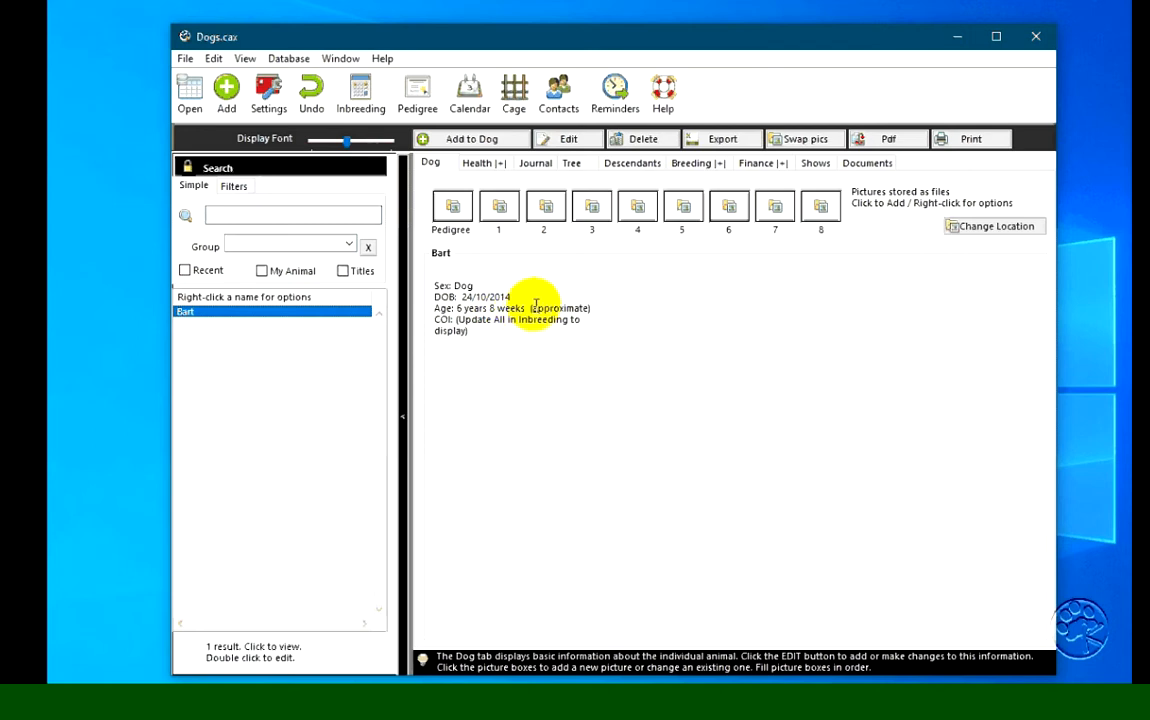
click(596, 308)
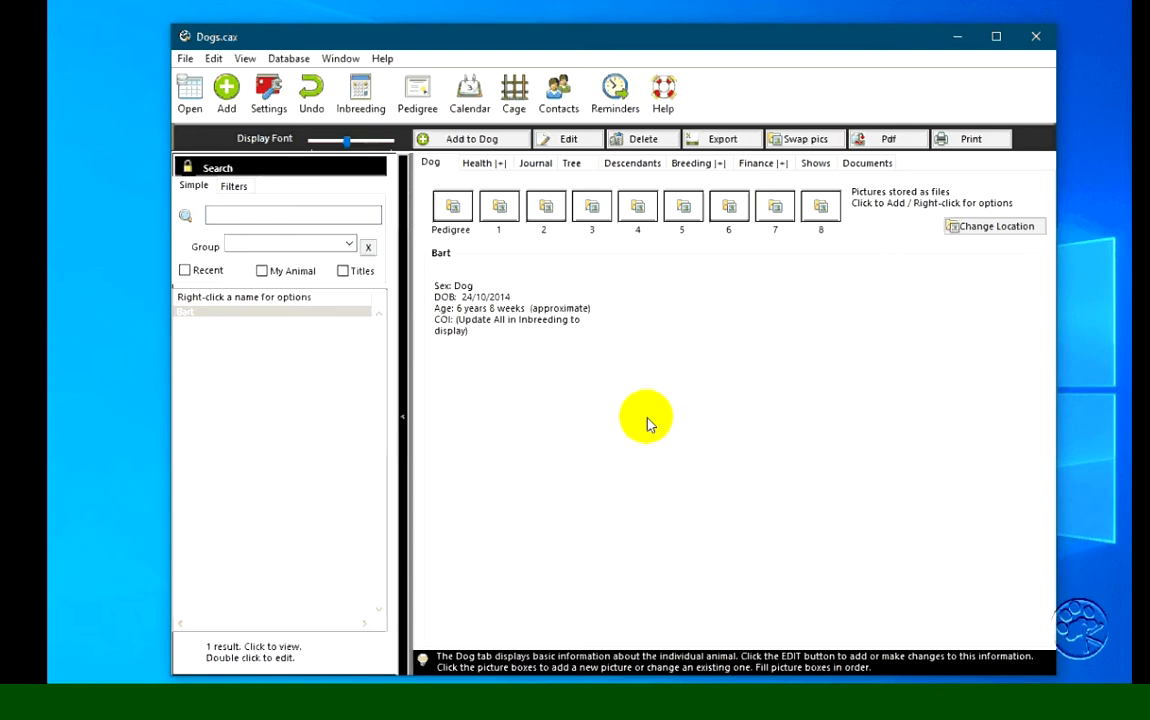
click(250, 388)
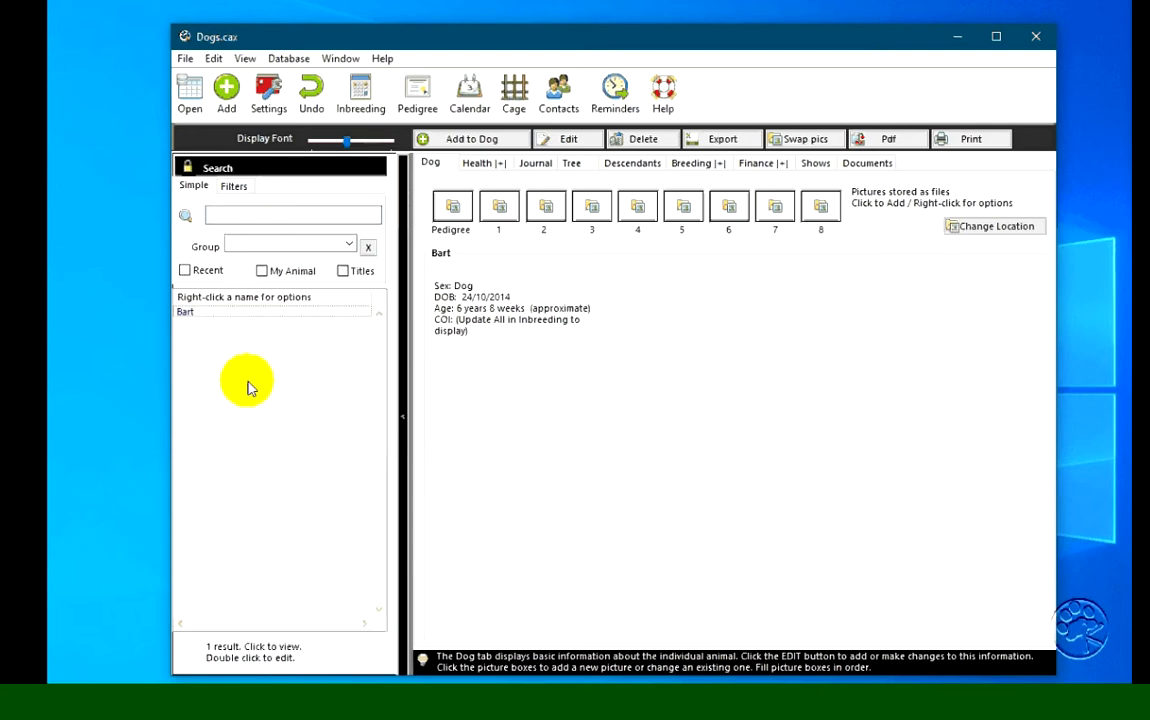
double_click(191, 314)
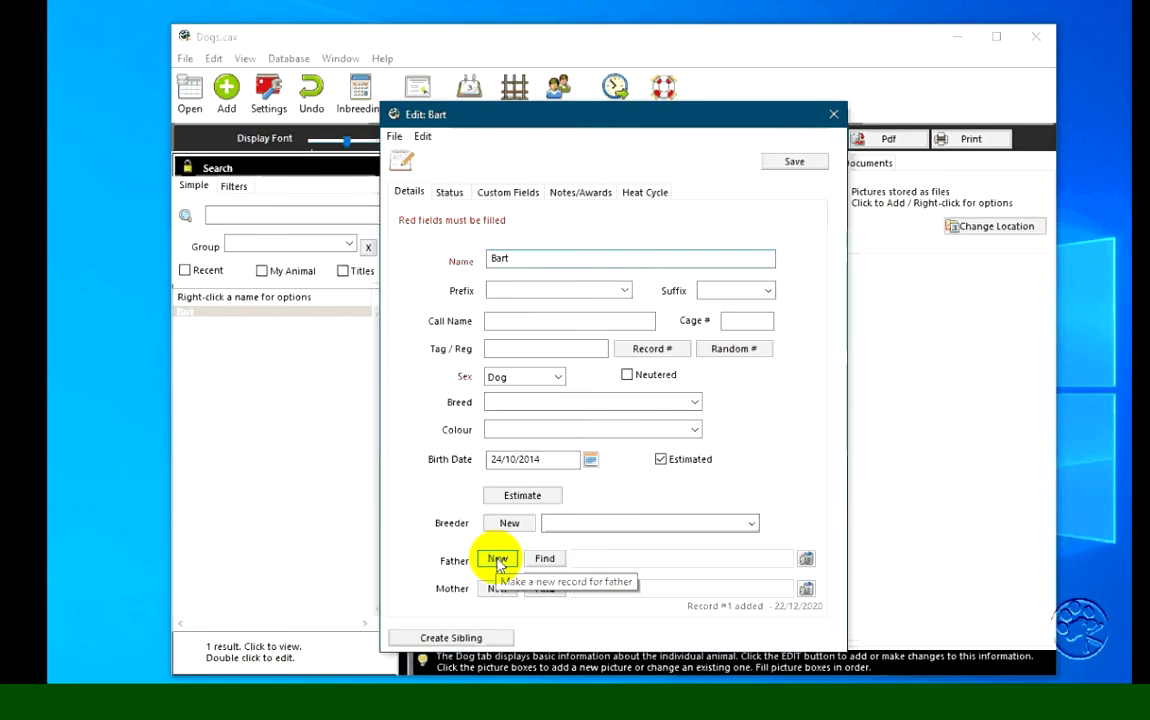
click(498, 560)
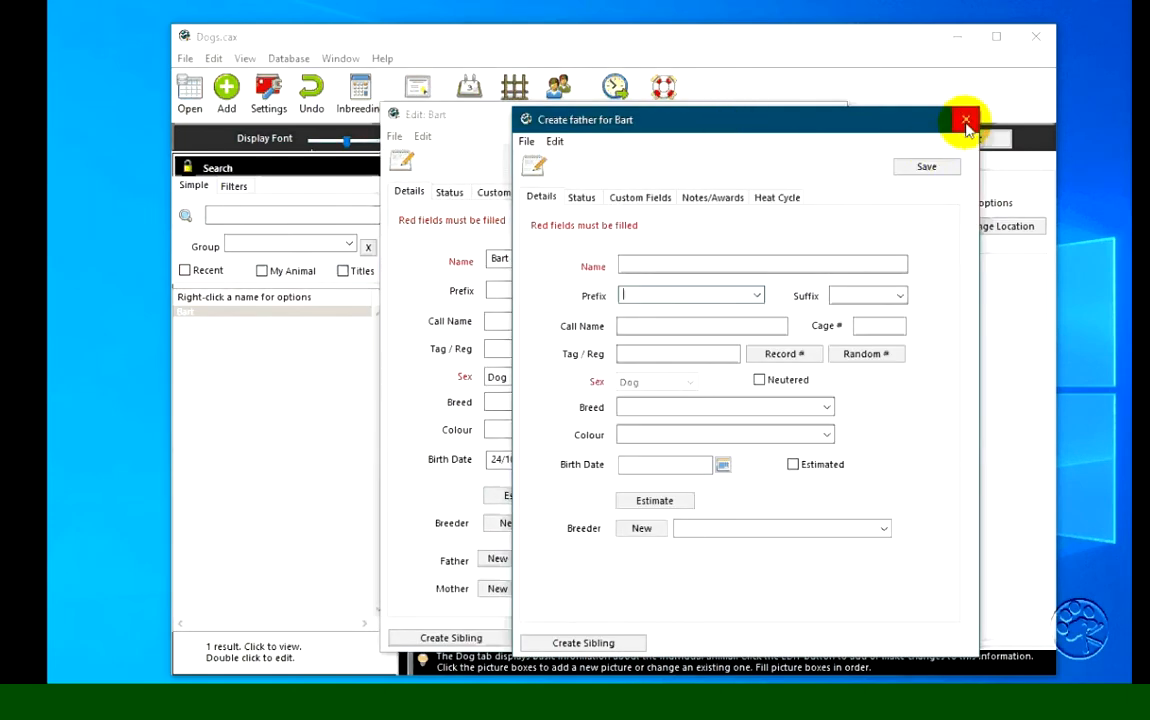
click(966, 122)
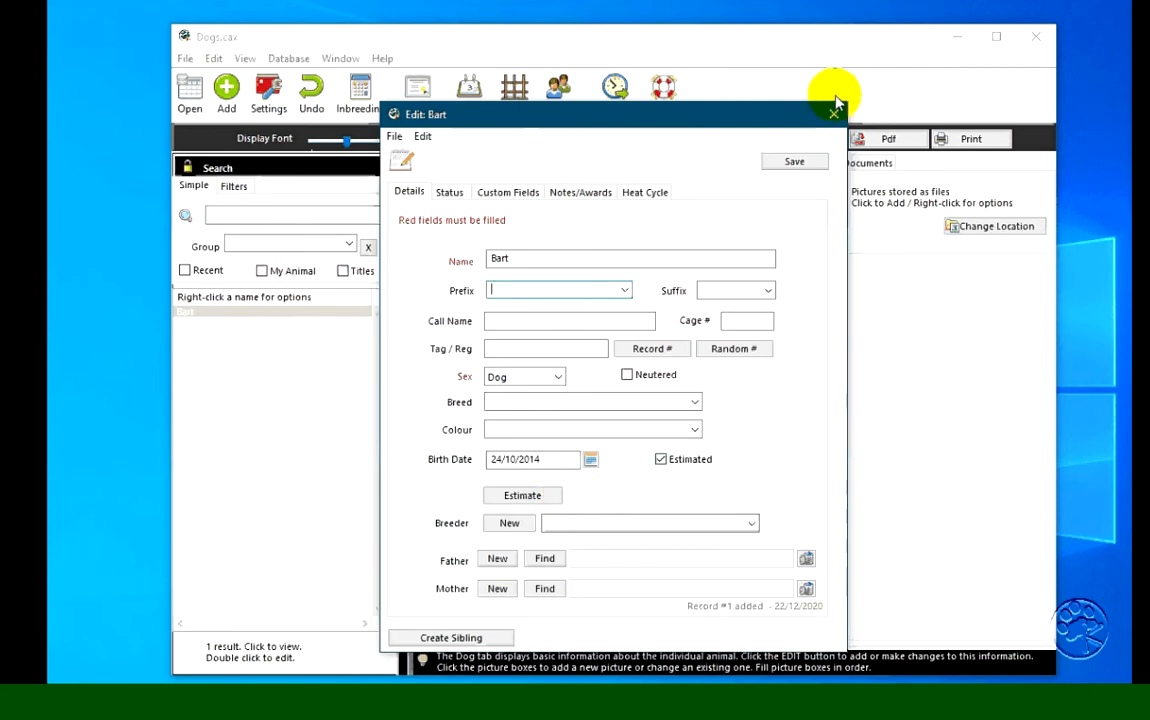
click(834, 112)
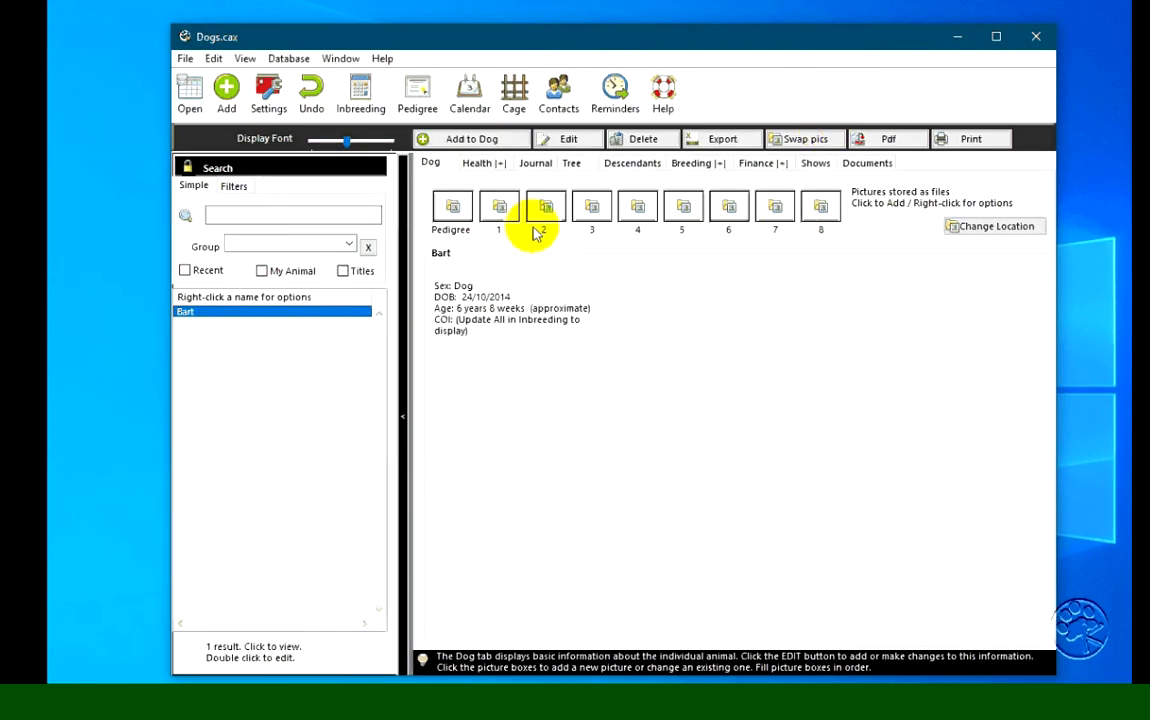
Step: Create a new sire named Homer for Bart from the pedigree tree and save the record
click(576, 165)
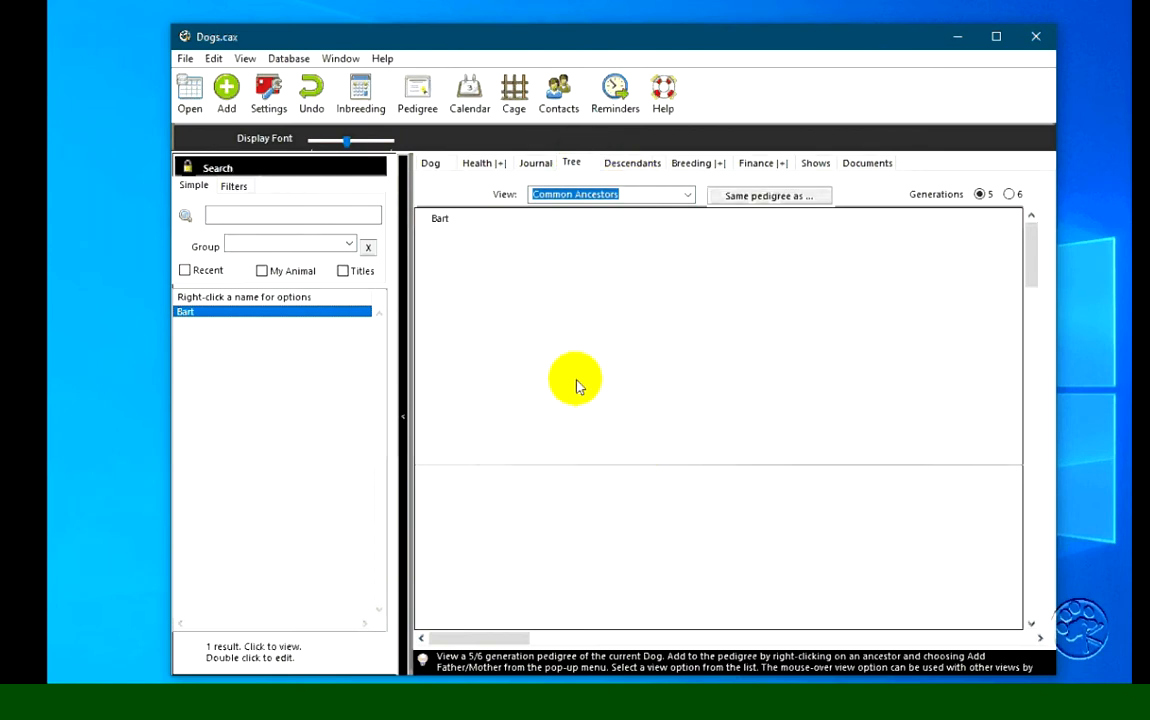
right_click(438, 222)
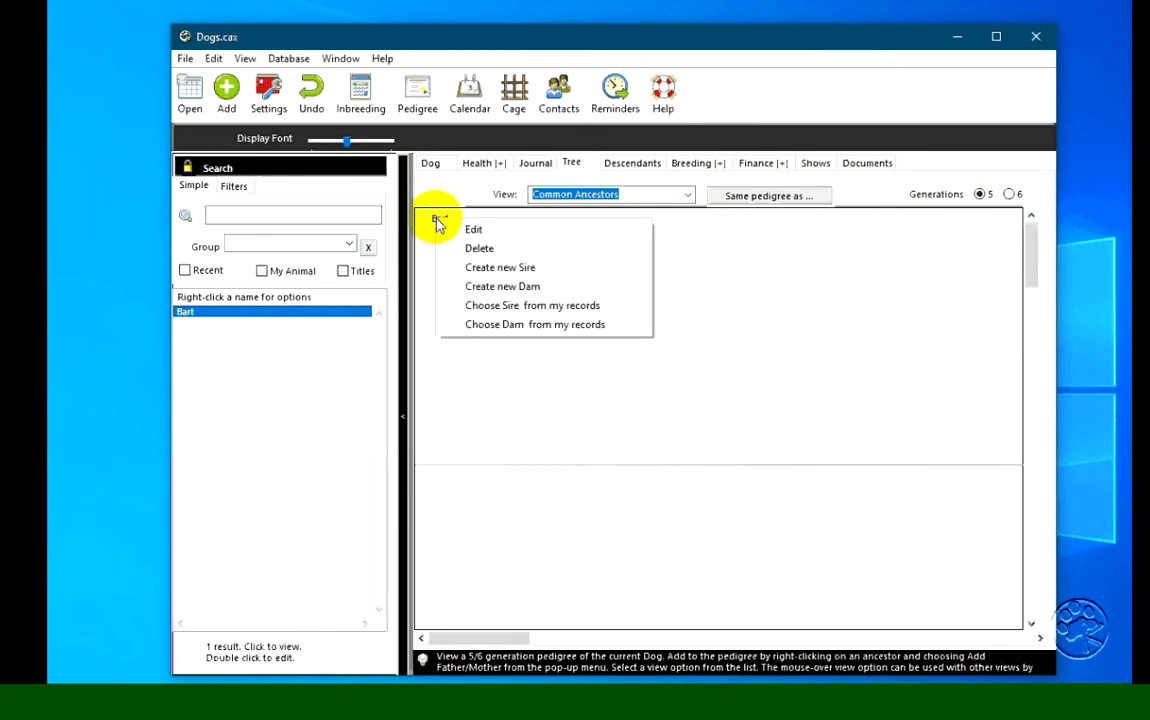
click(483, 270)
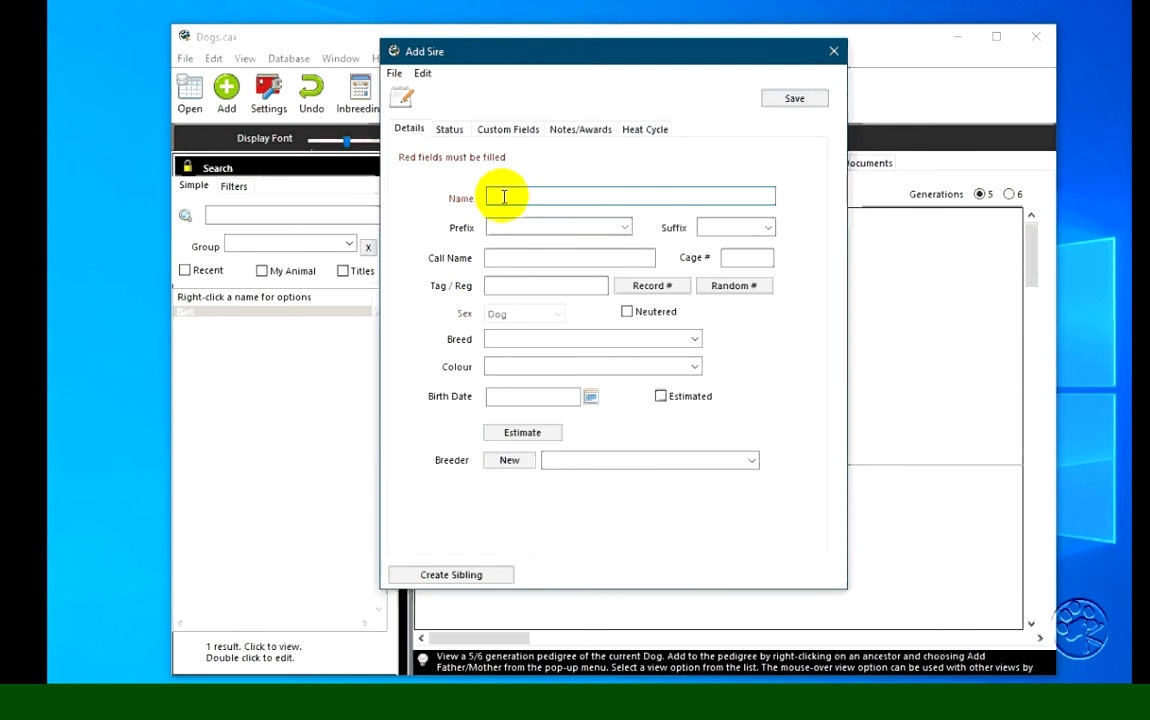
text(Homer)
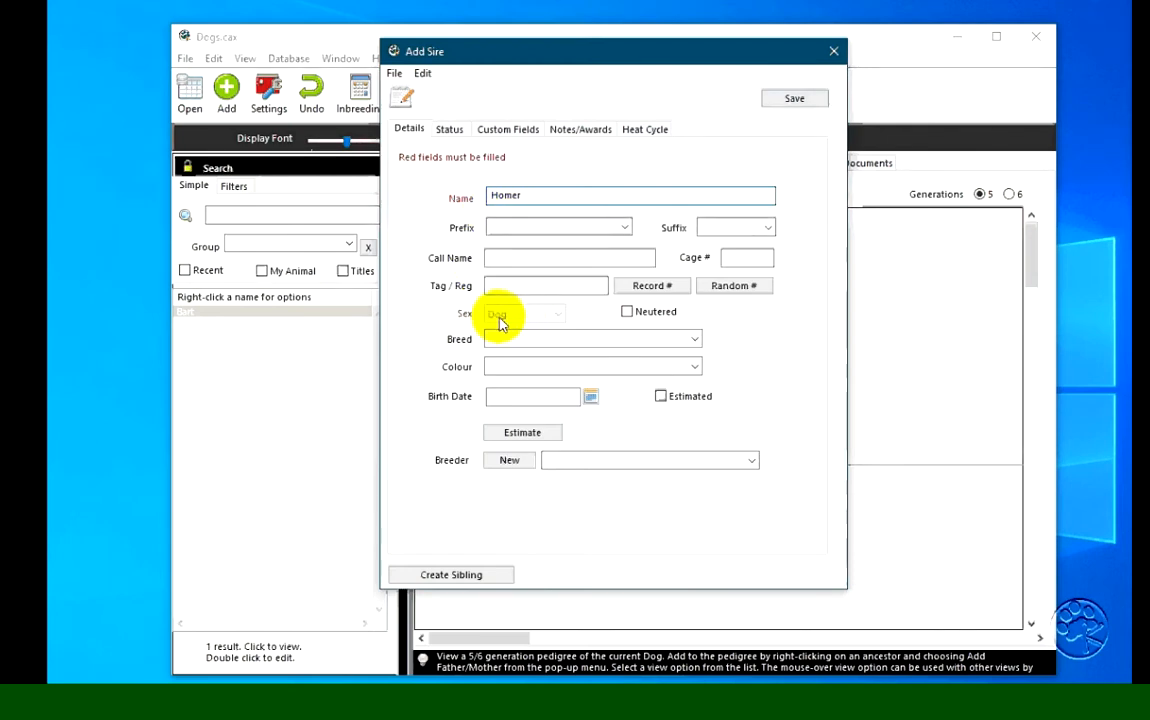
click(792, 100)
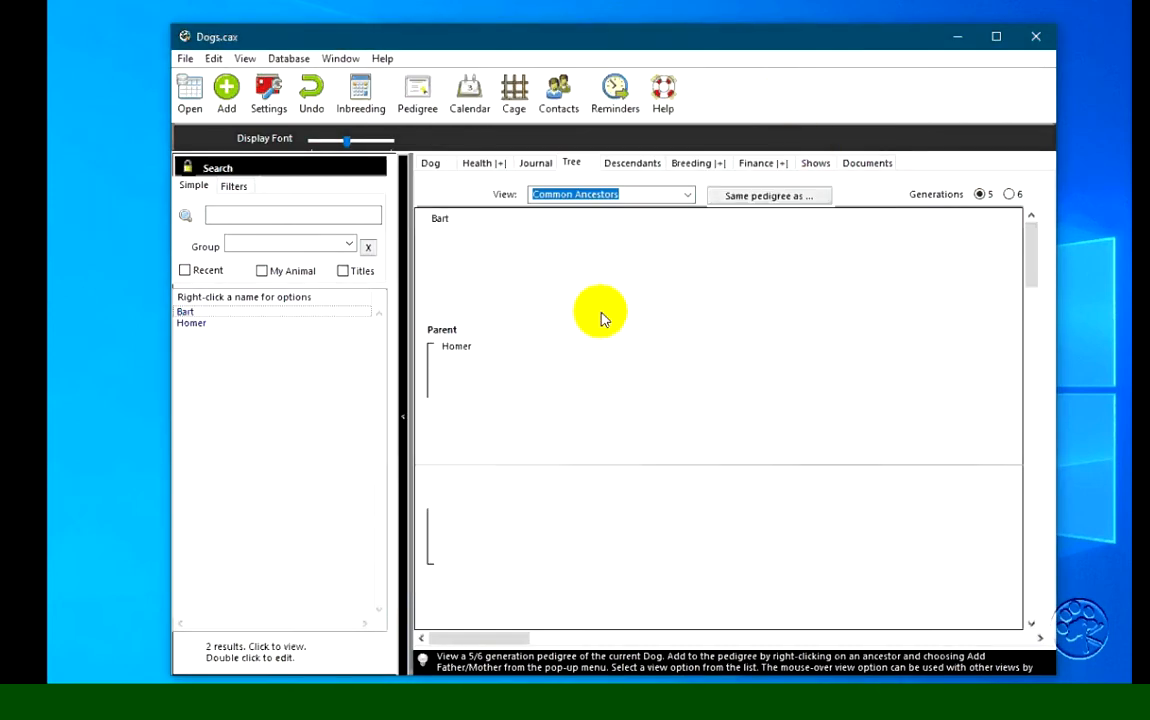
drag(441, 220, 462, 352)
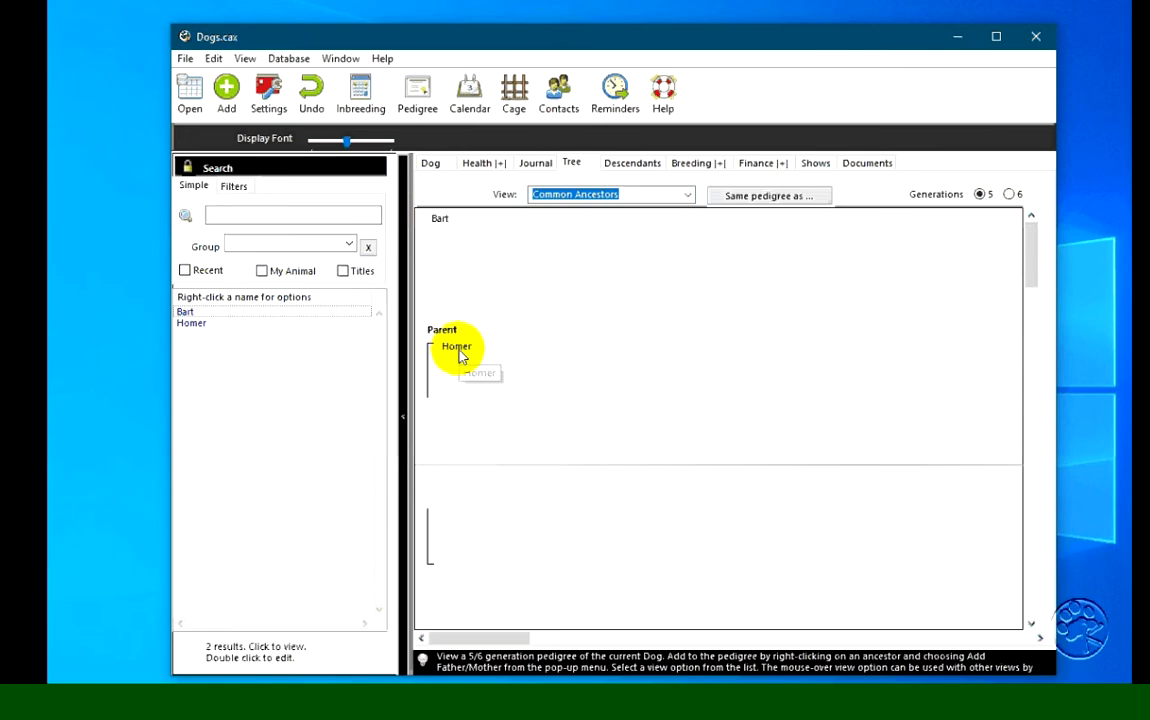
Step: Create a new dam named Marge for Bart from the pedigree tree and save the record
right_click(447, 222)
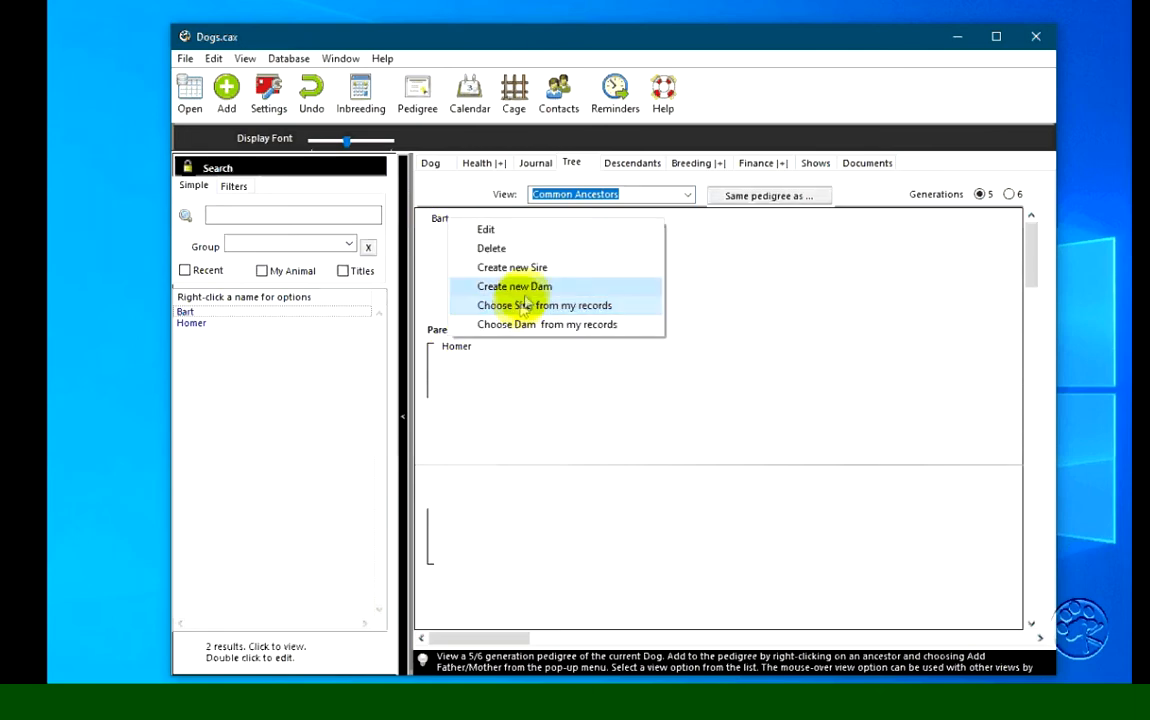
click(512, 286)
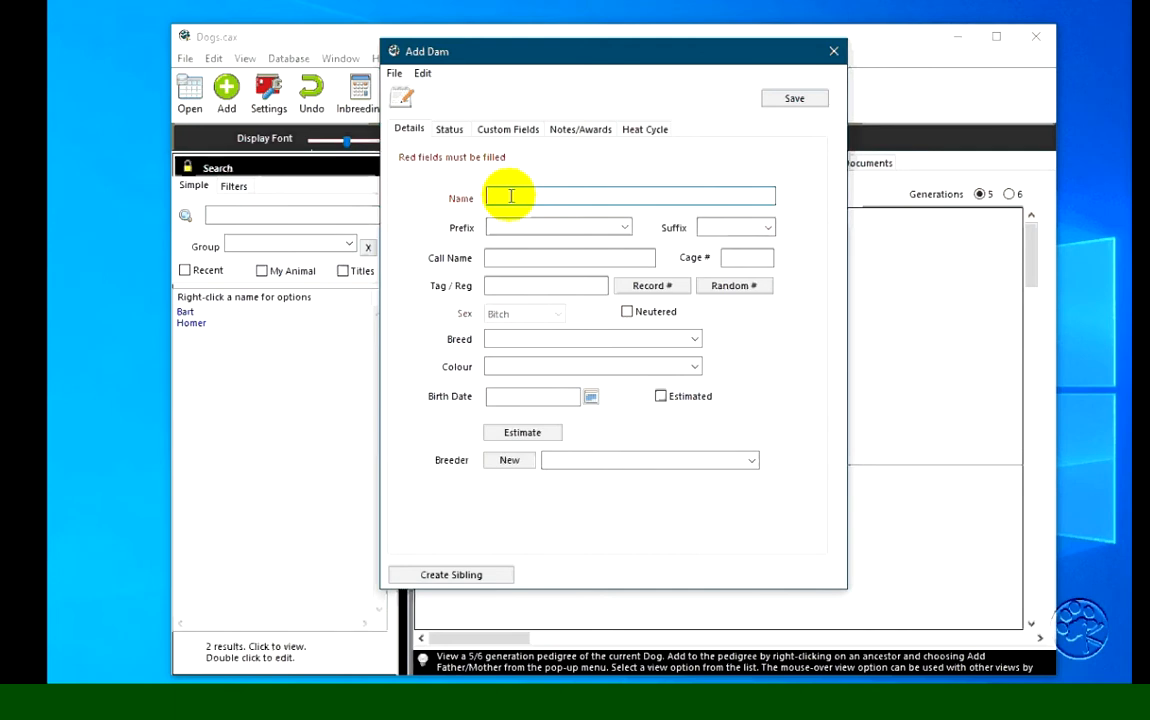
text(Marge)
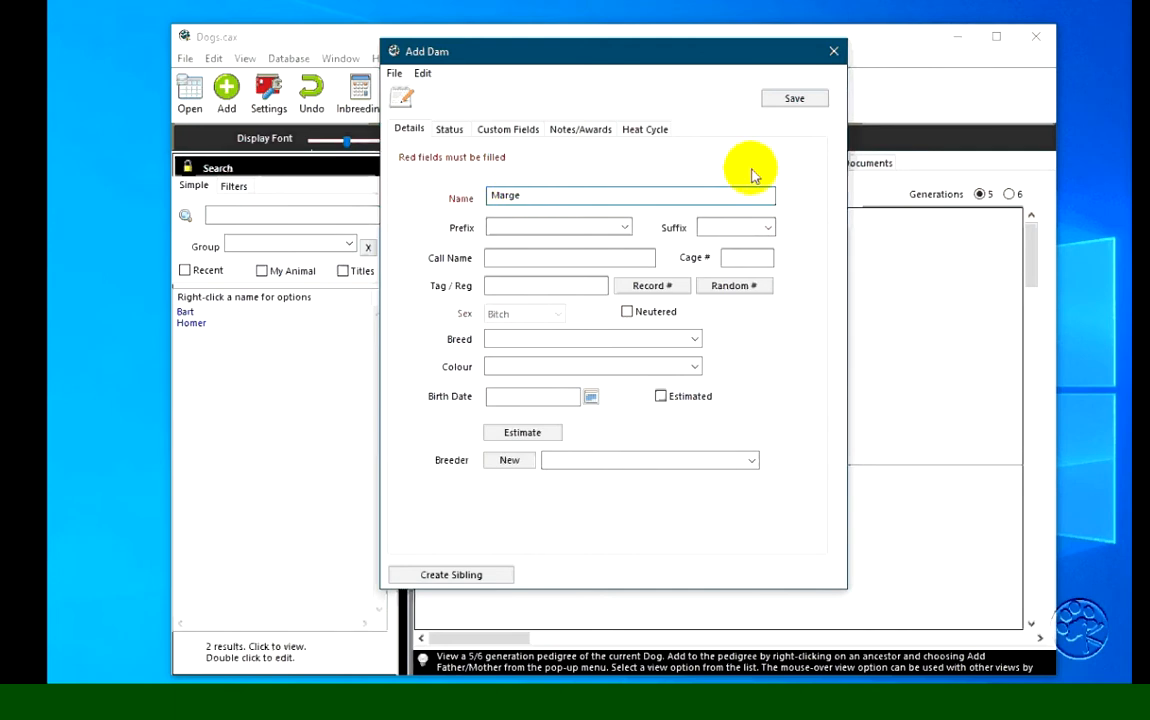
click(790, 100)
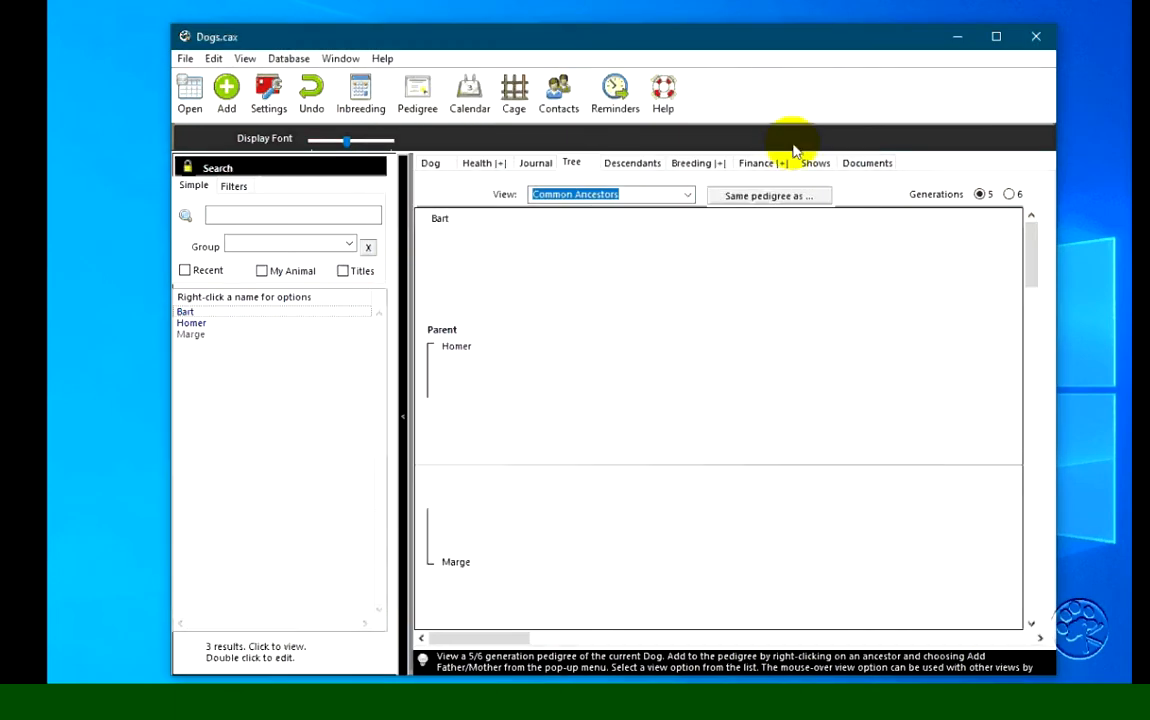
Step: Create a new sire named Abe for Homer in the pedigree tree and save the record
right_click(455, 349)
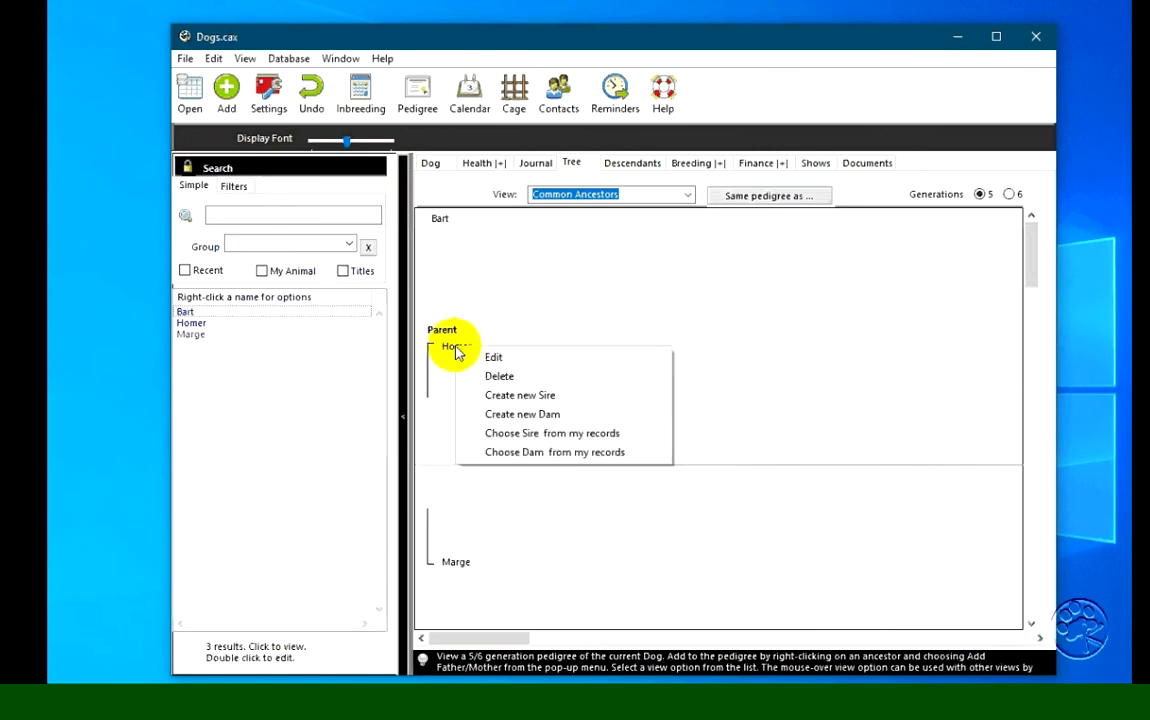
click(505, 395)
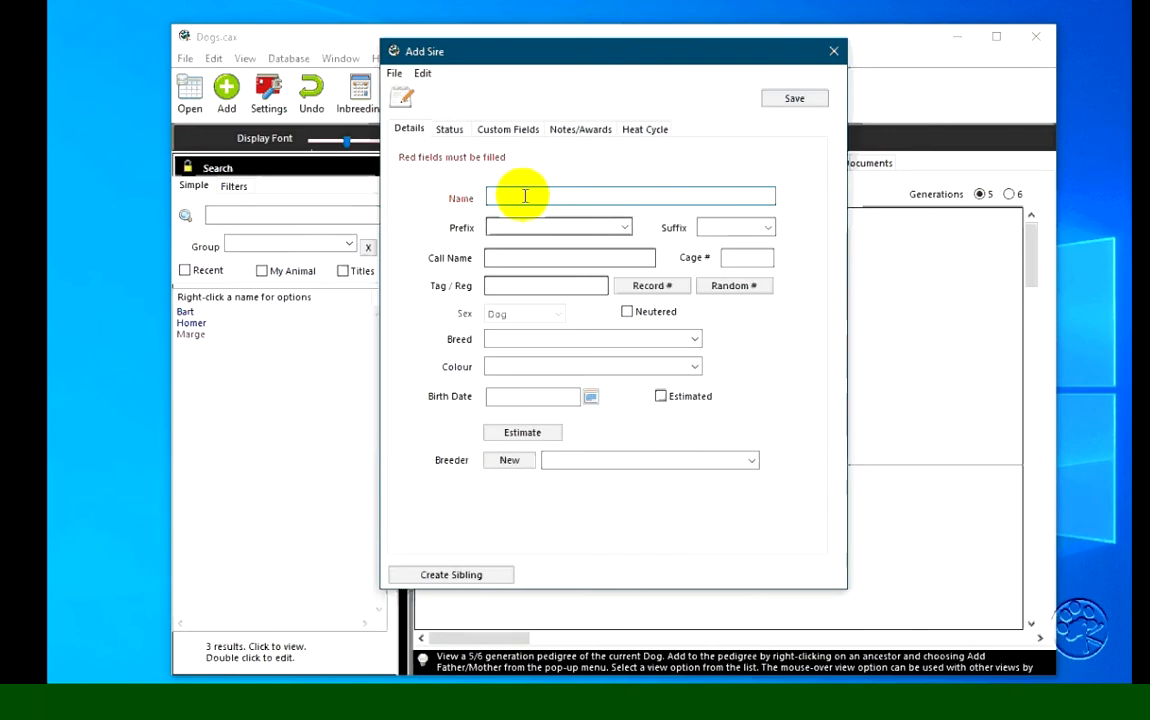
text(G)
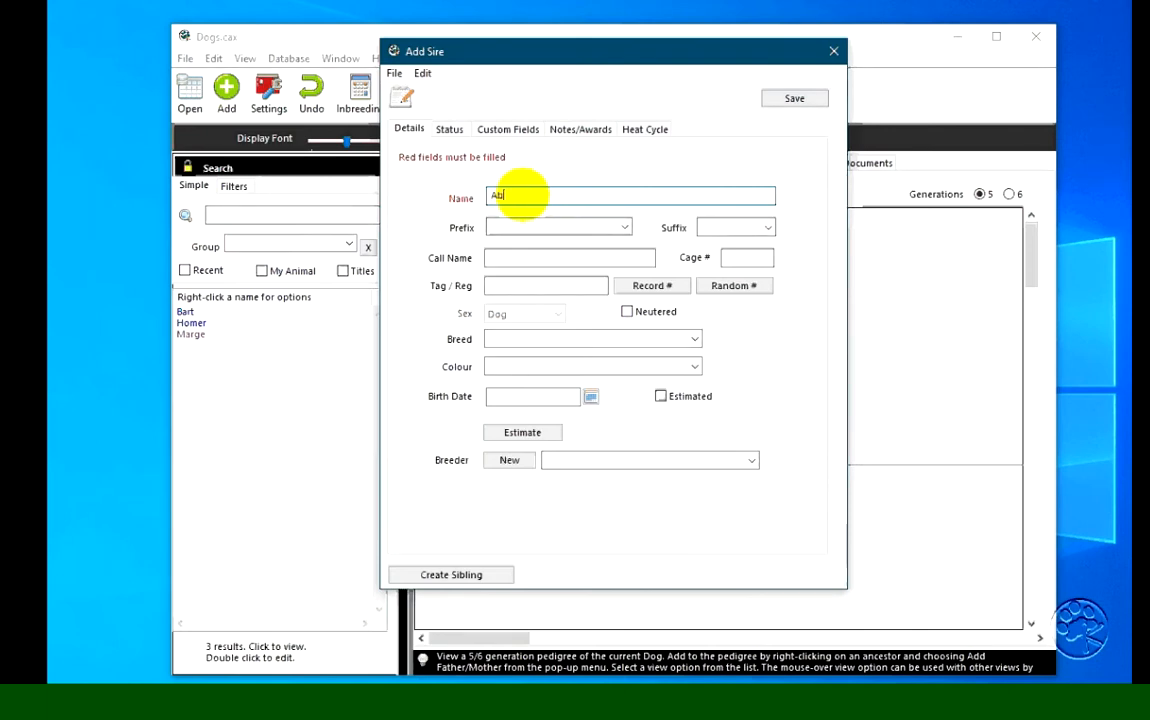
click(792, 99)
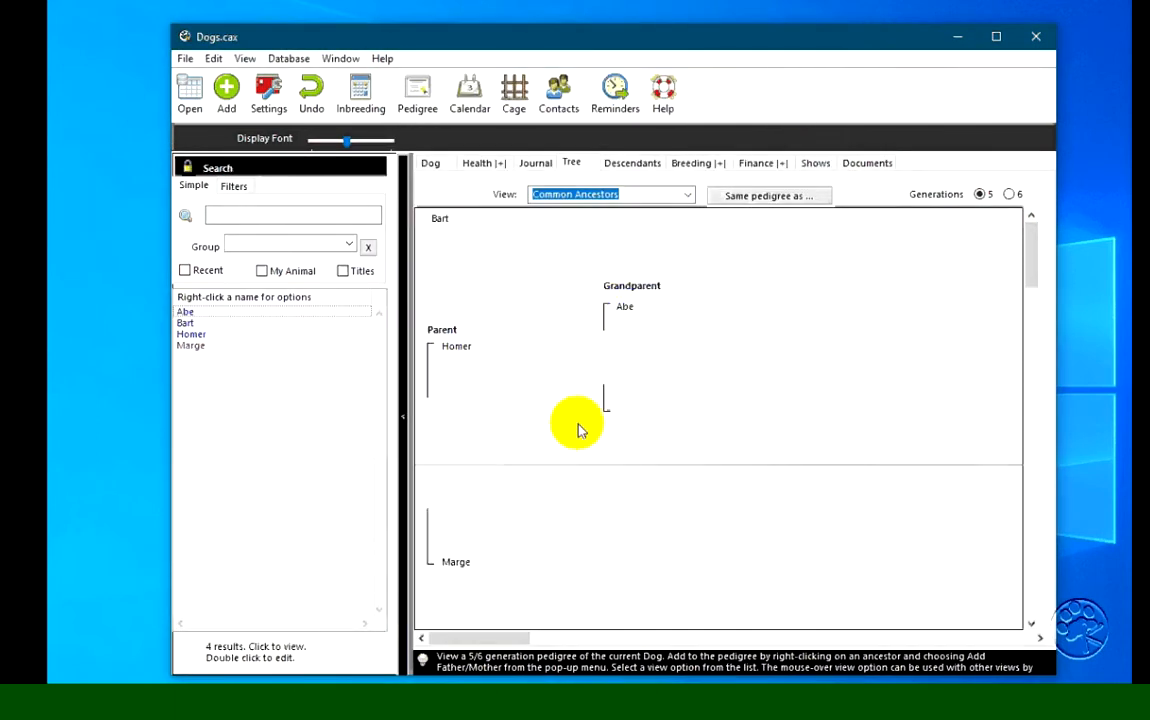
Step: Create a new dam named Grandma for Homer in the pedigree tree and save the record
right_click(461, 348)
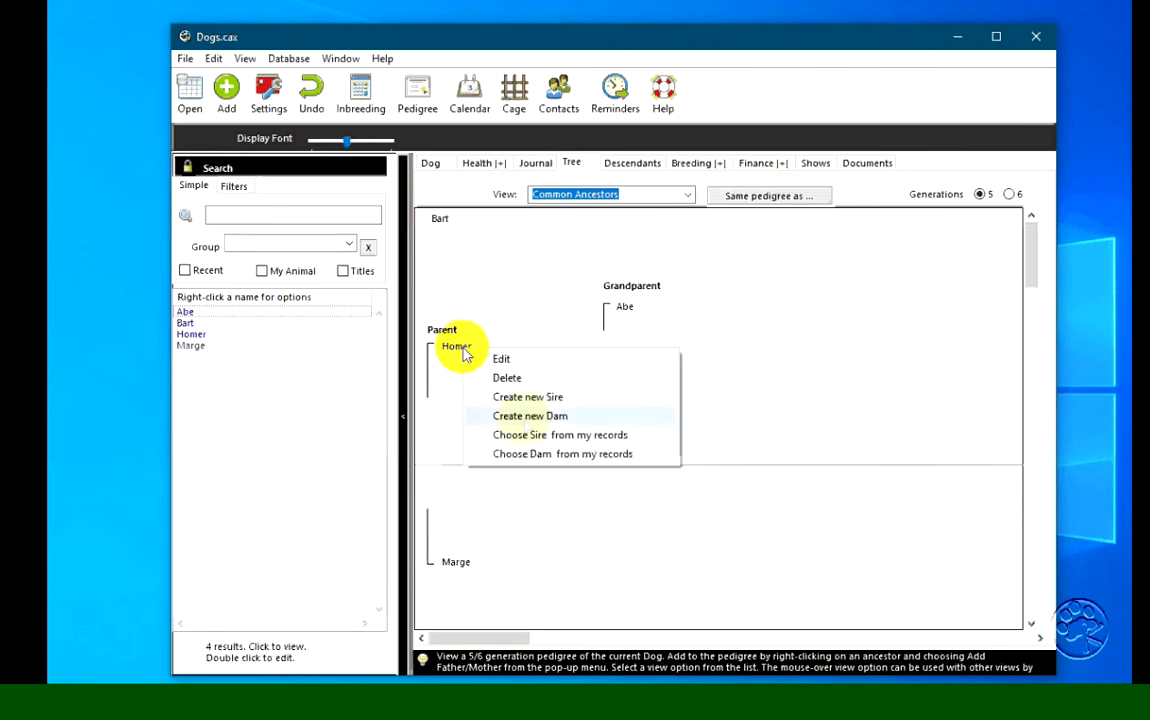
click(527, 416)
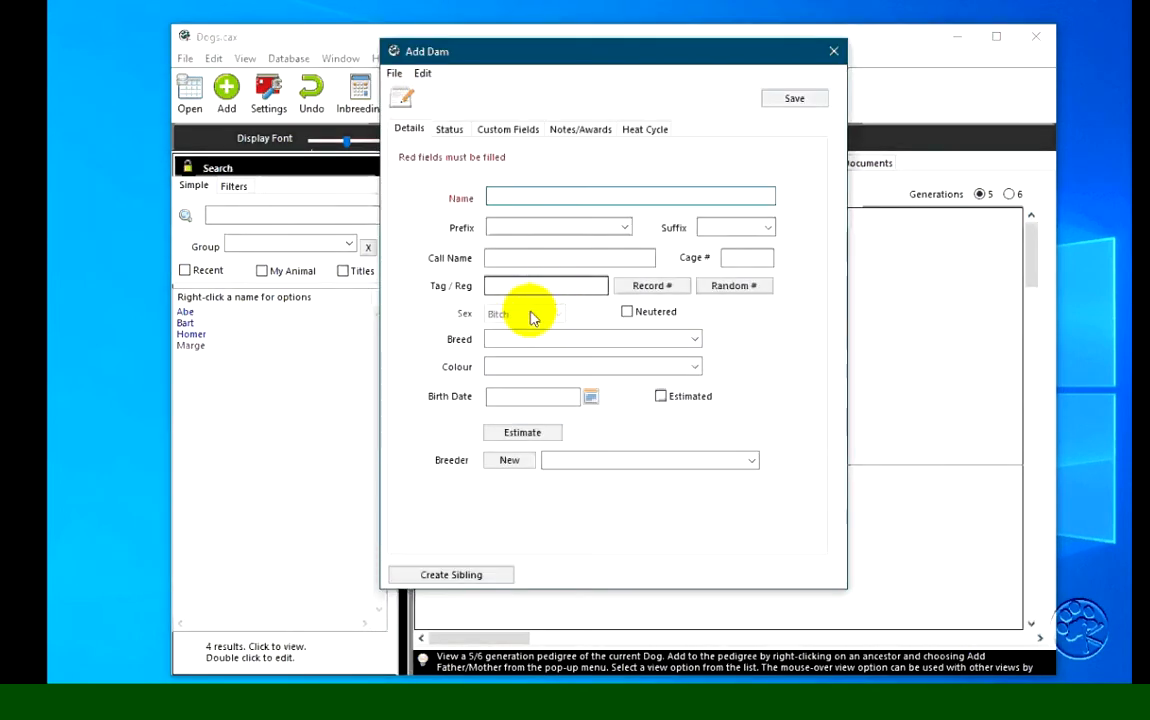
text(Grandma)
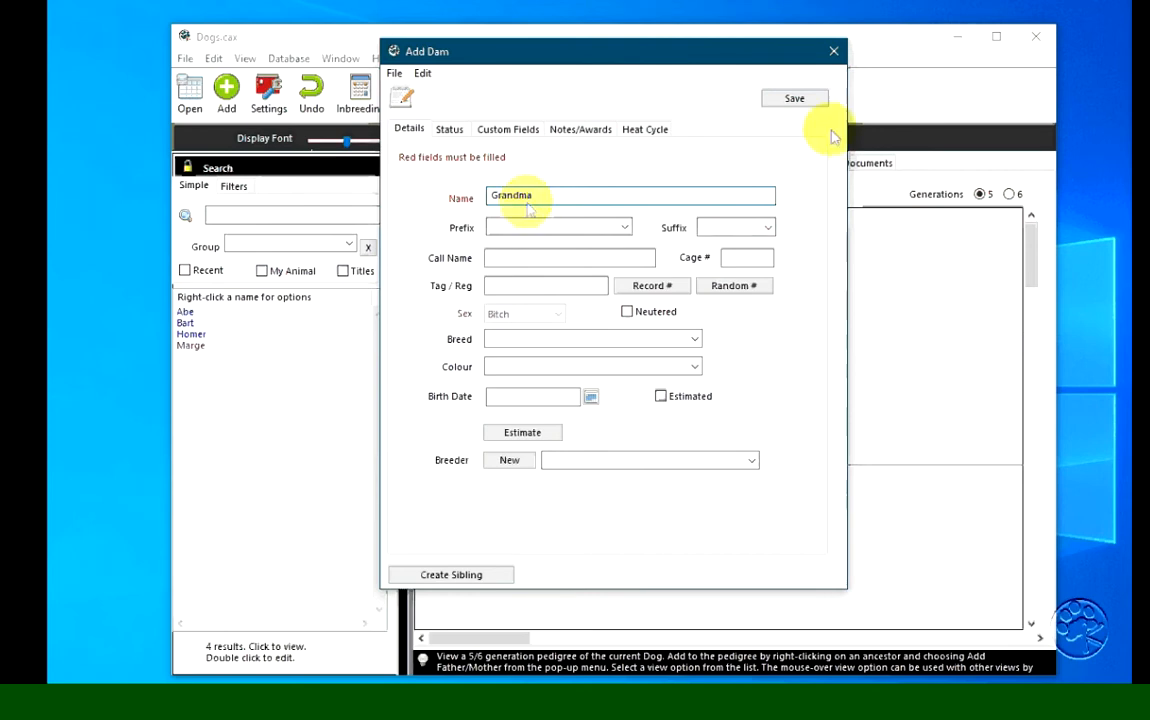
click(796, 100)
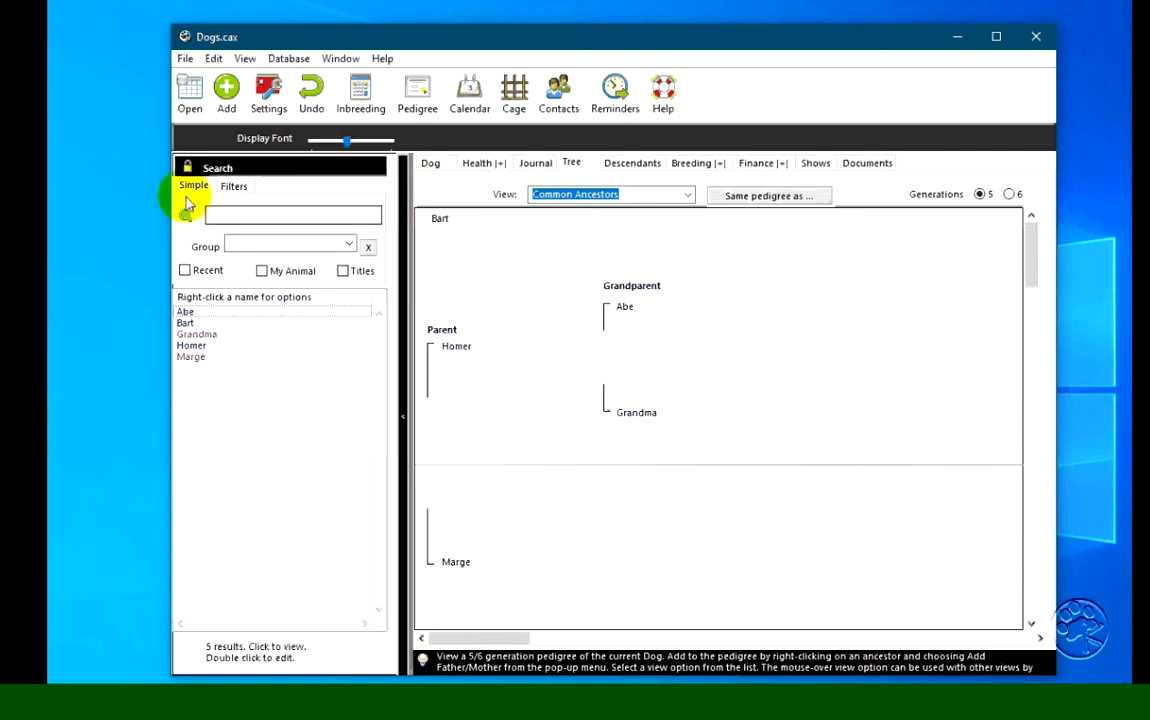
Step: Limit the search list to My Animal records, and remove that restriction again
click(232, 212)
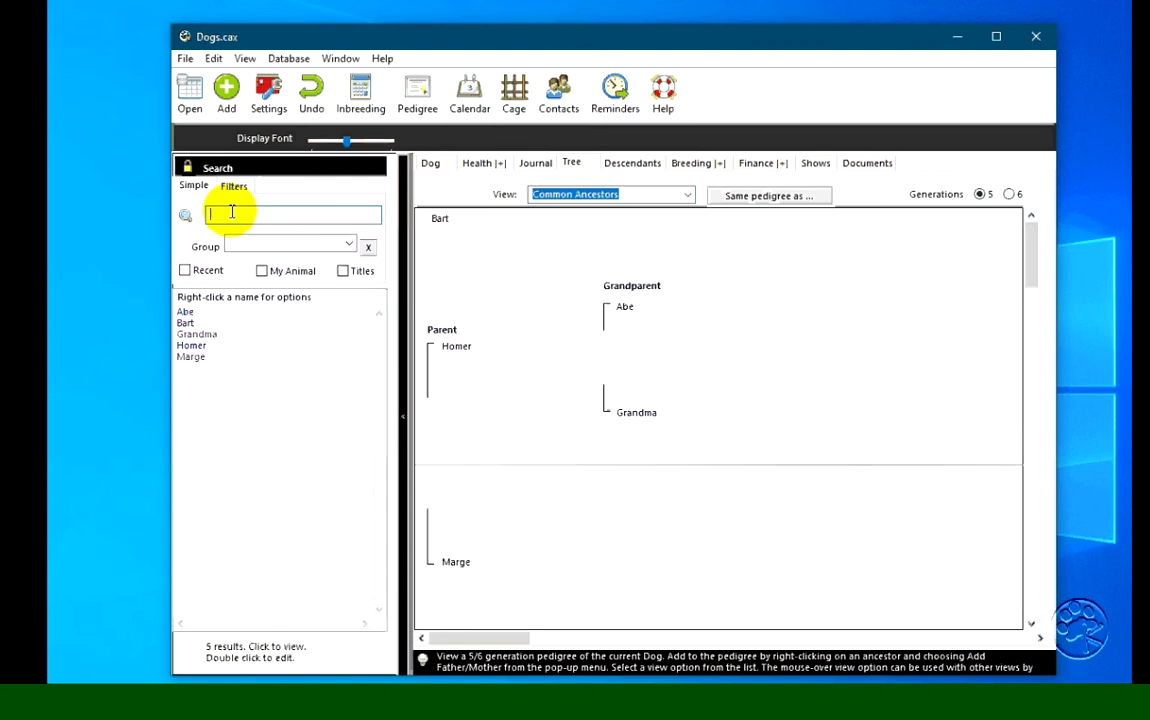
click(262, 272)
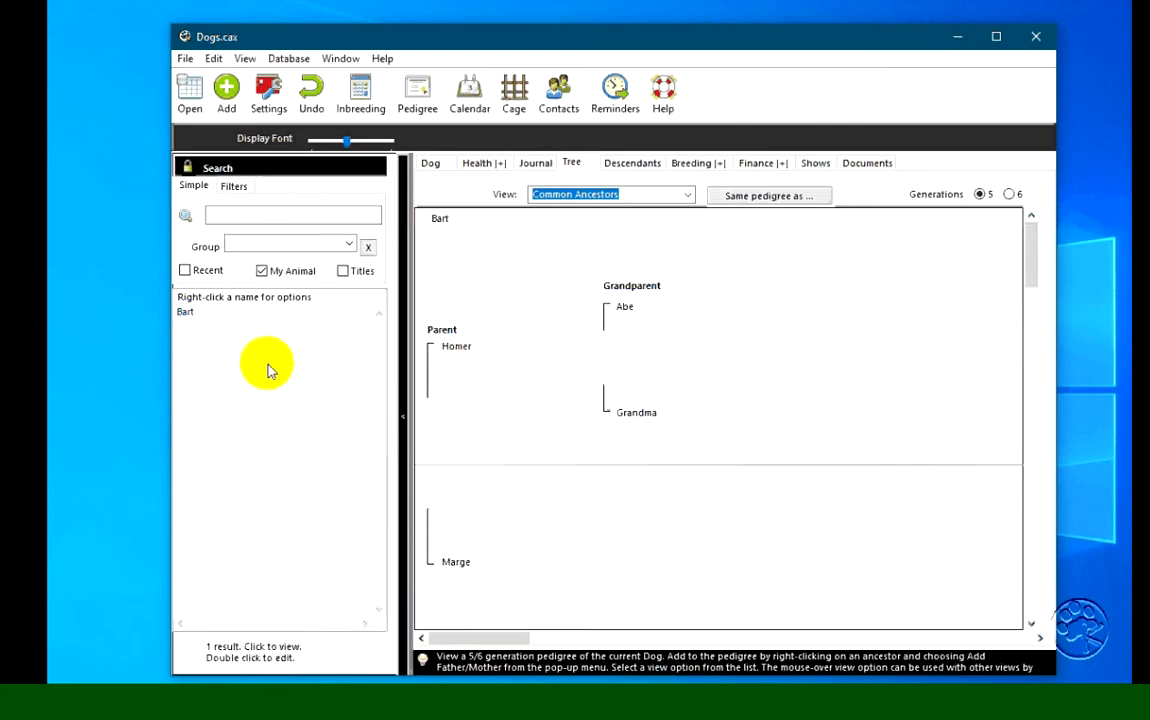
click(262, 272)
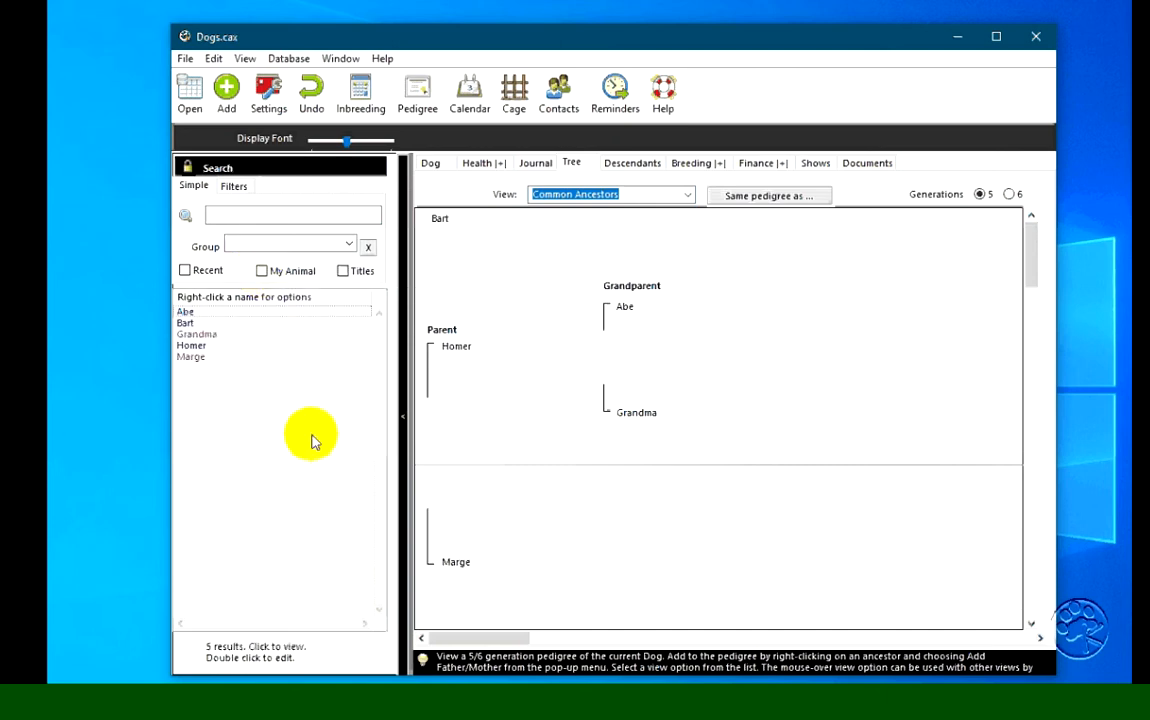
Step: Switch to the filter search, review its criteria, and set the Status filter to All Records
click(233, 187)
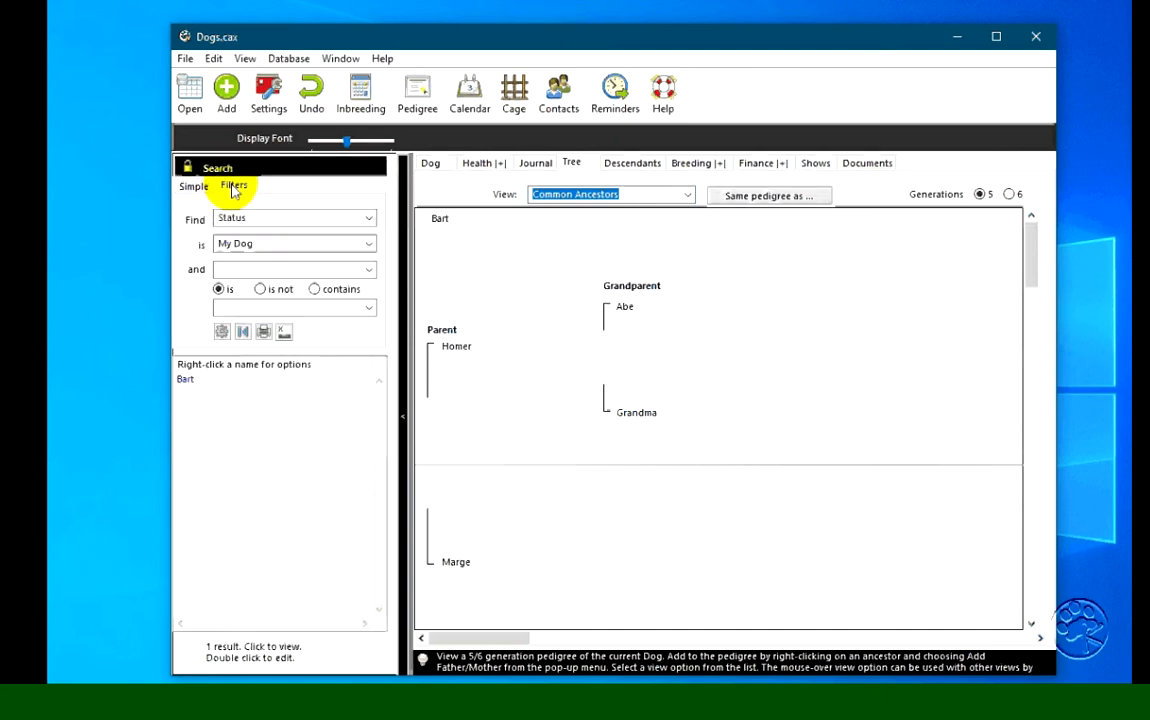
click(369, 271)
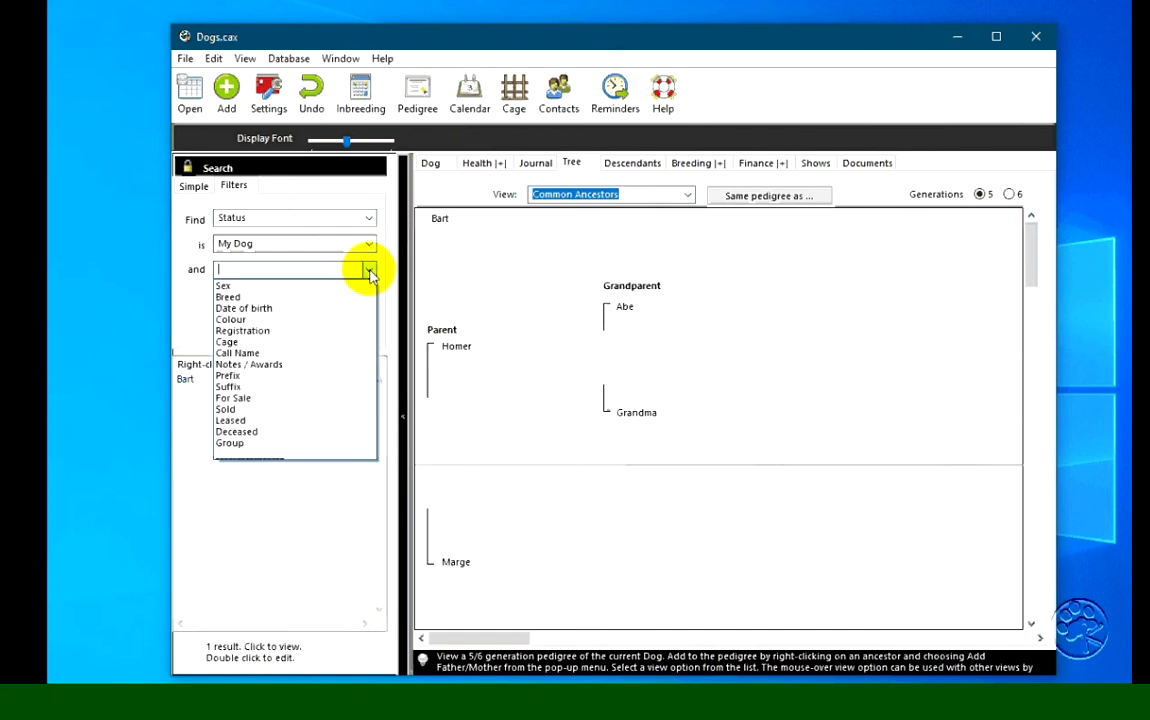
click(370, 272)
click(369, 309)
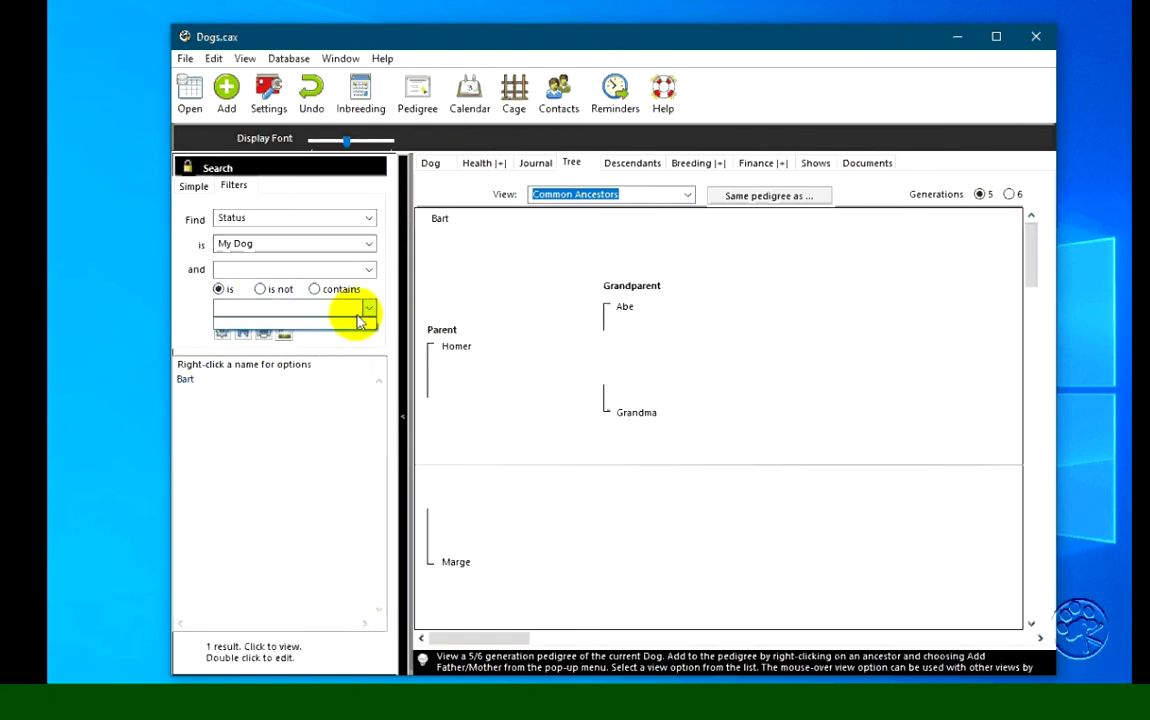
click(367, 308)
click(368, 246)
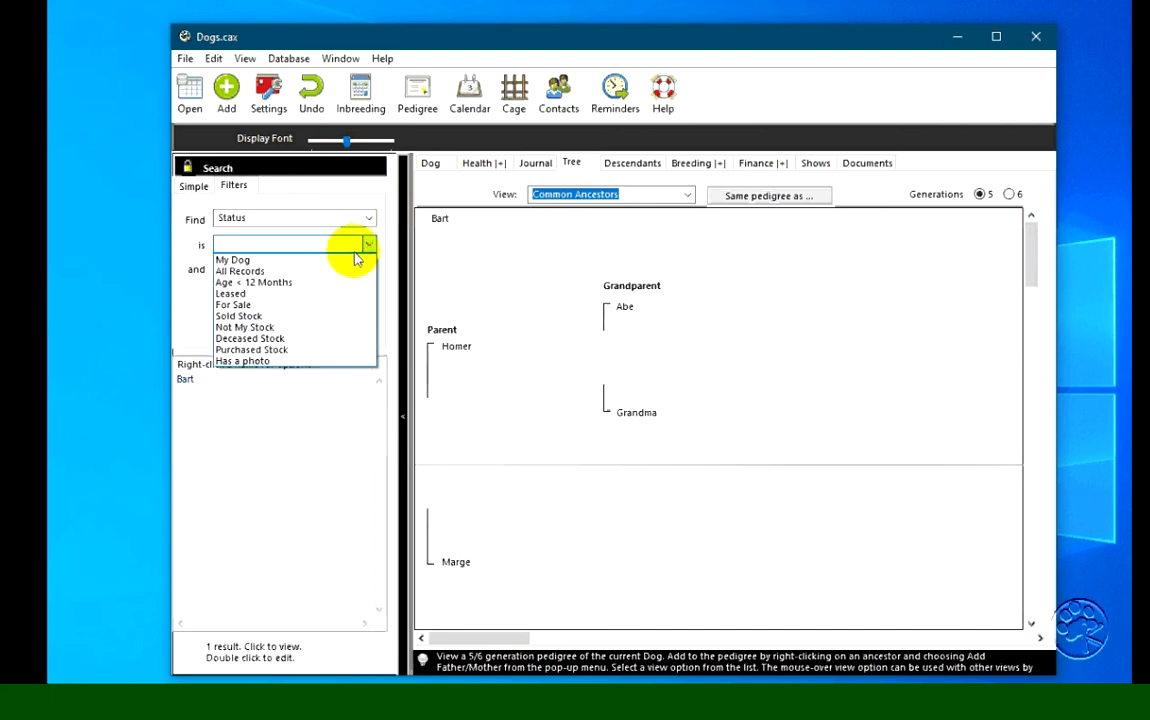
click(347, 260)
click(367, 246)
click(347, 271)
Step: Add a second filter criterion of Sex is Bitch to the record search
click(368, 270)
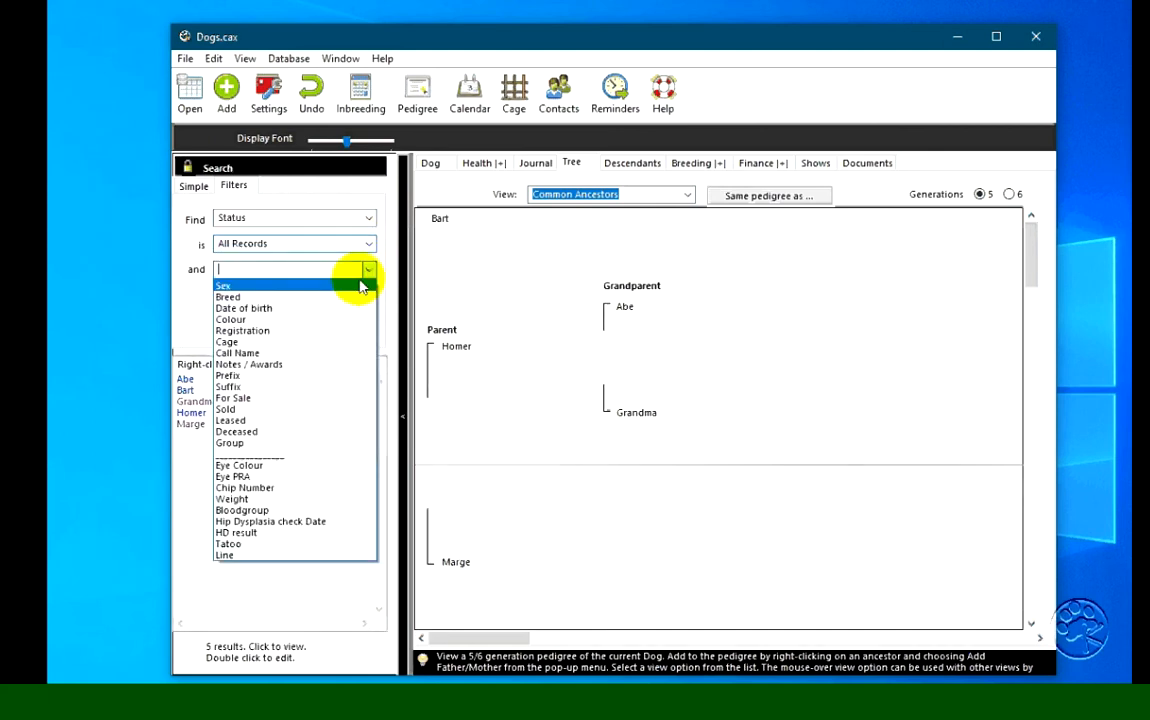
click(321, 287)
click(368, 308)
click(334, 324)
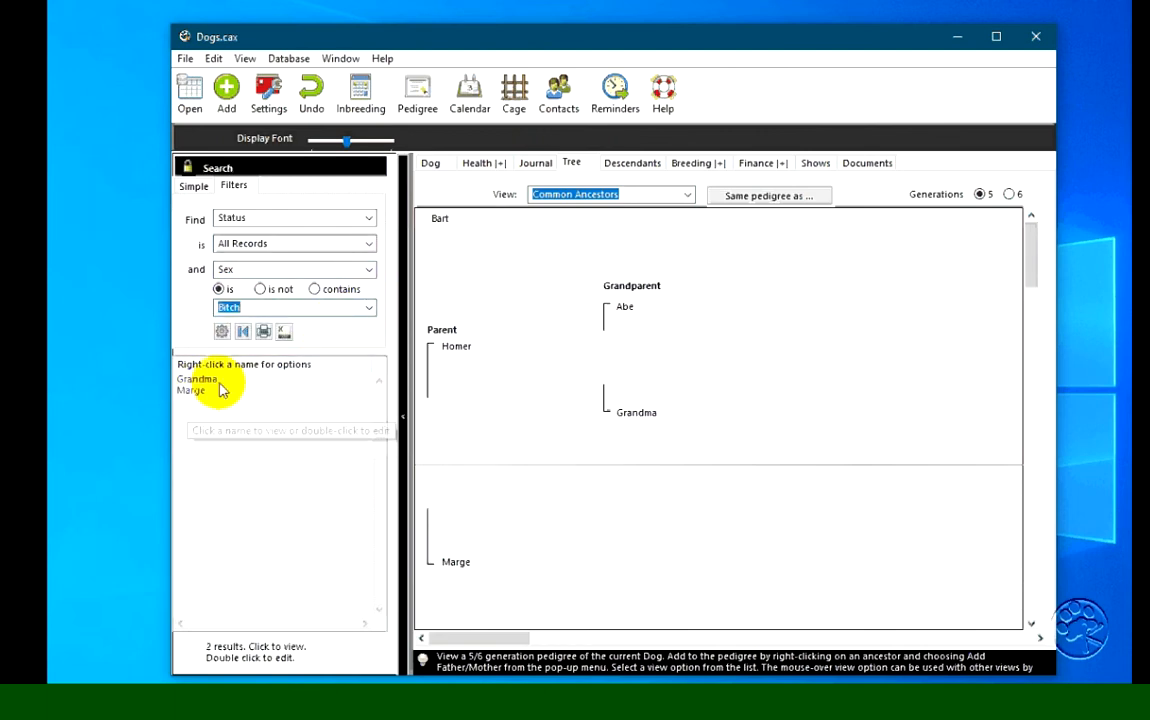
Step: Change the Sex filter to Dog, and return to the simple search listing every record
click(369, 308)
click(334, 333)
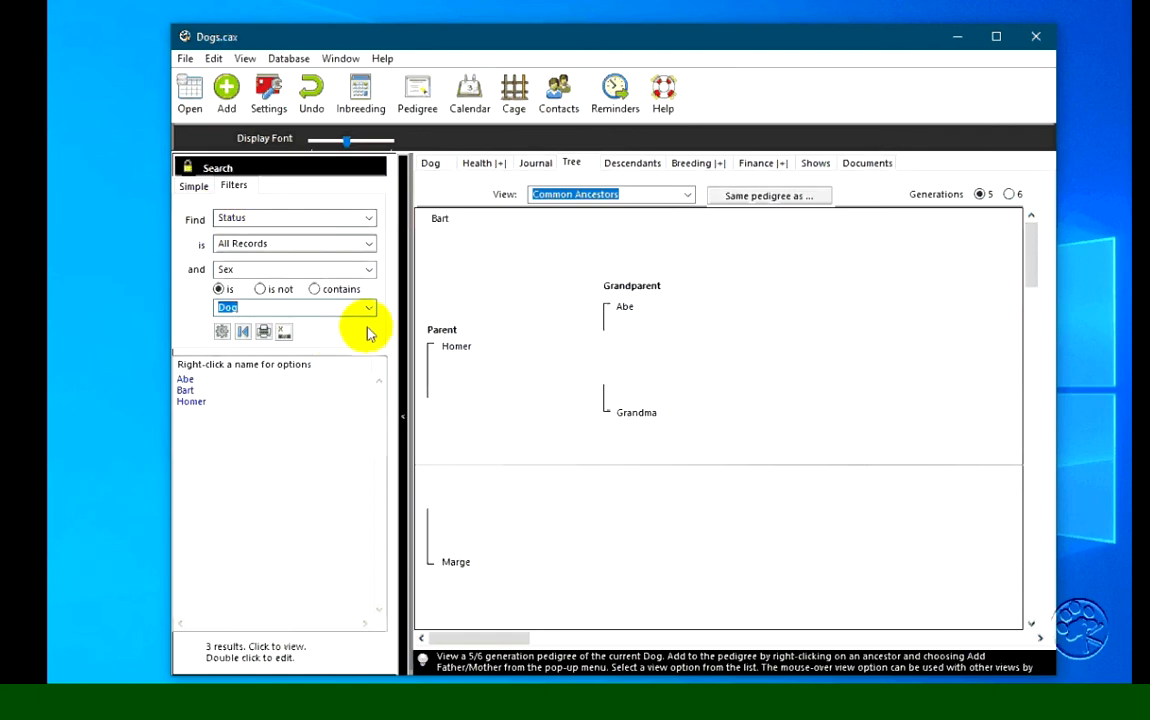
click(194, 188)
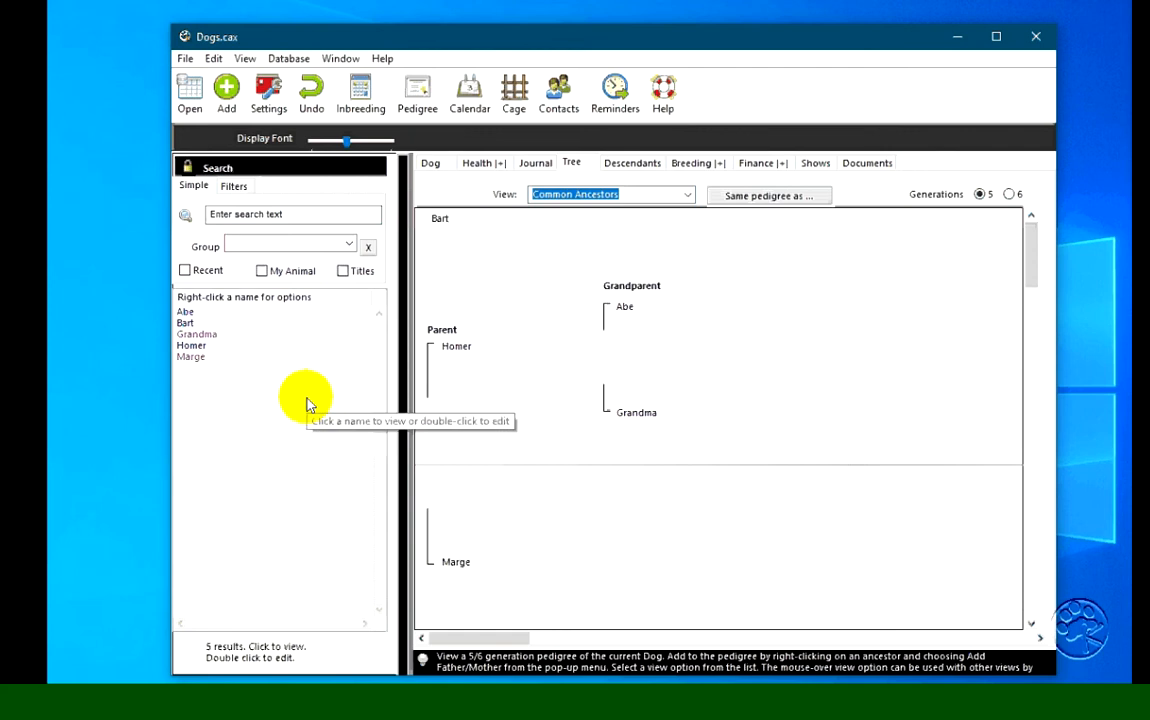
click(255, 381)
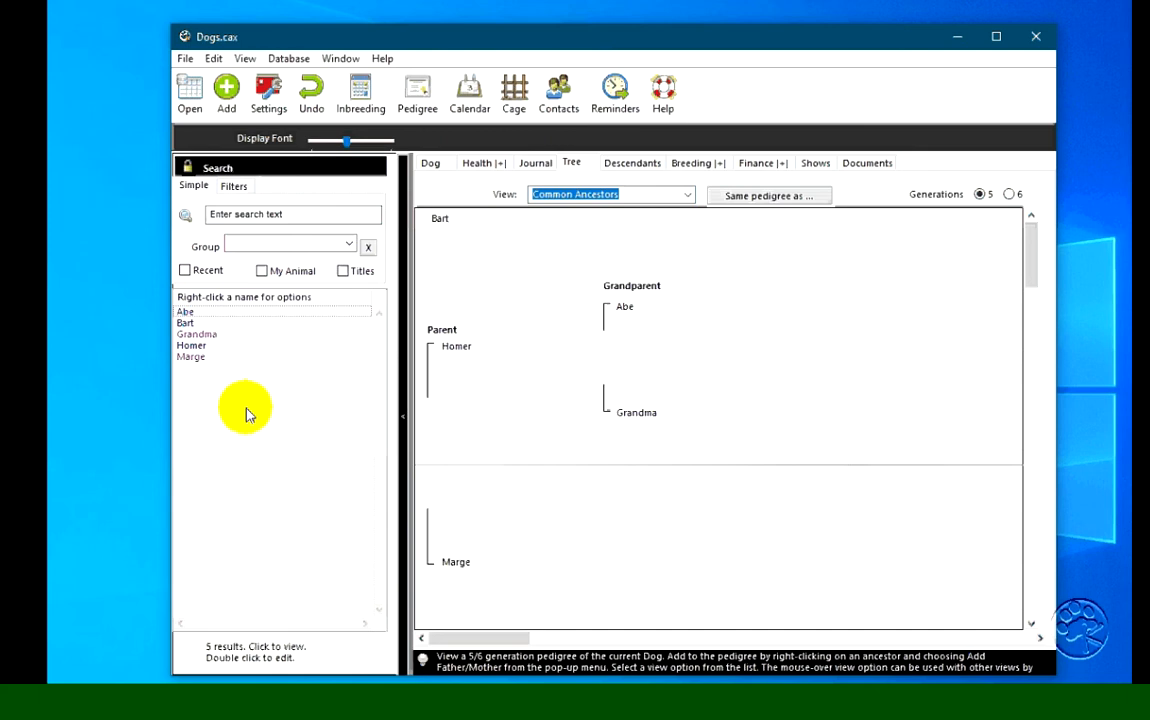
Step: Select Bart in the search list and open the print preview of his pedigree
click(419, 92)
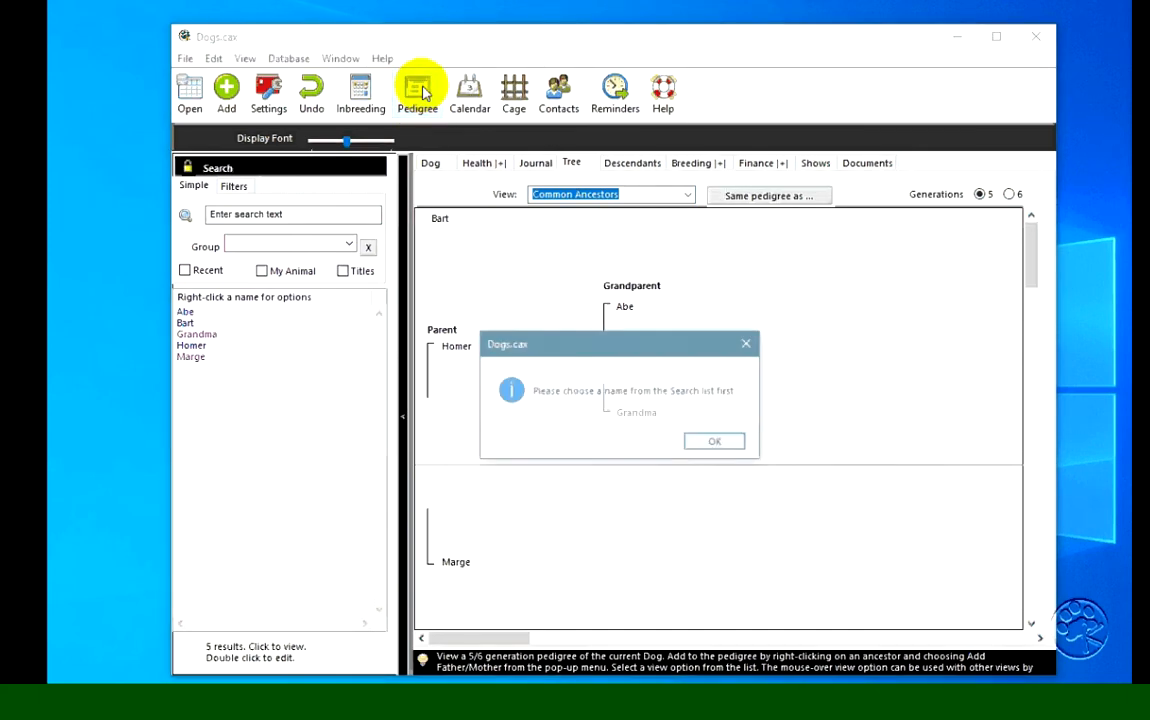
click(697, 440)
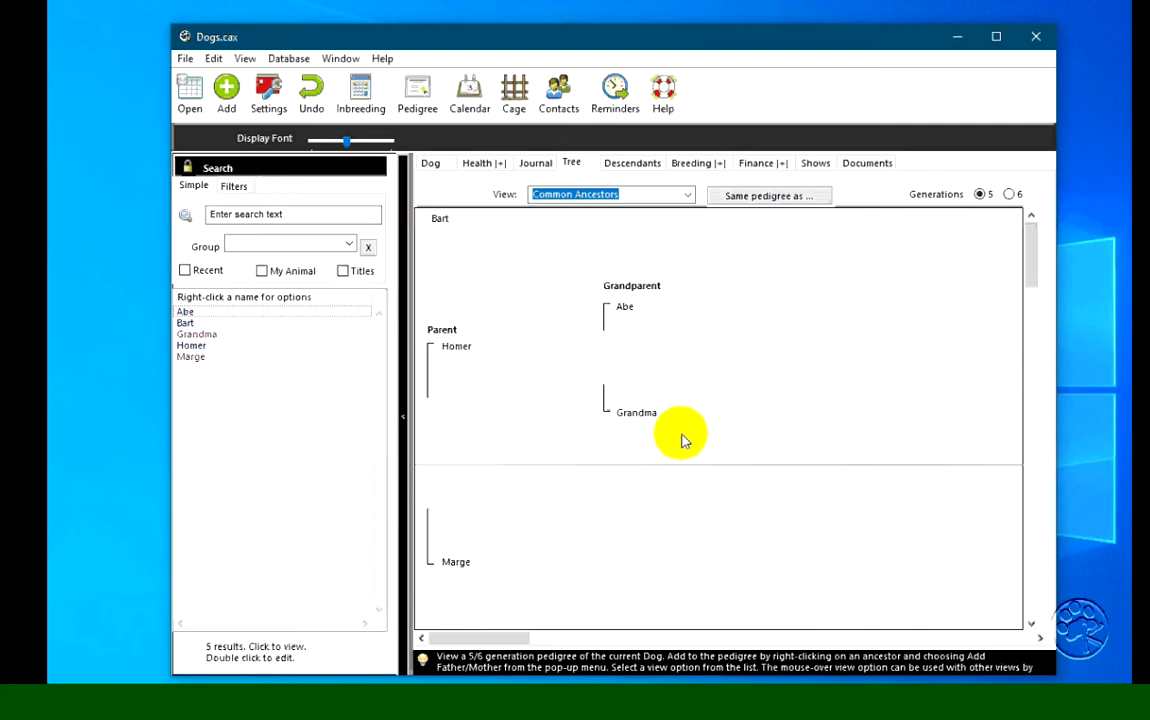
click(185, 323)
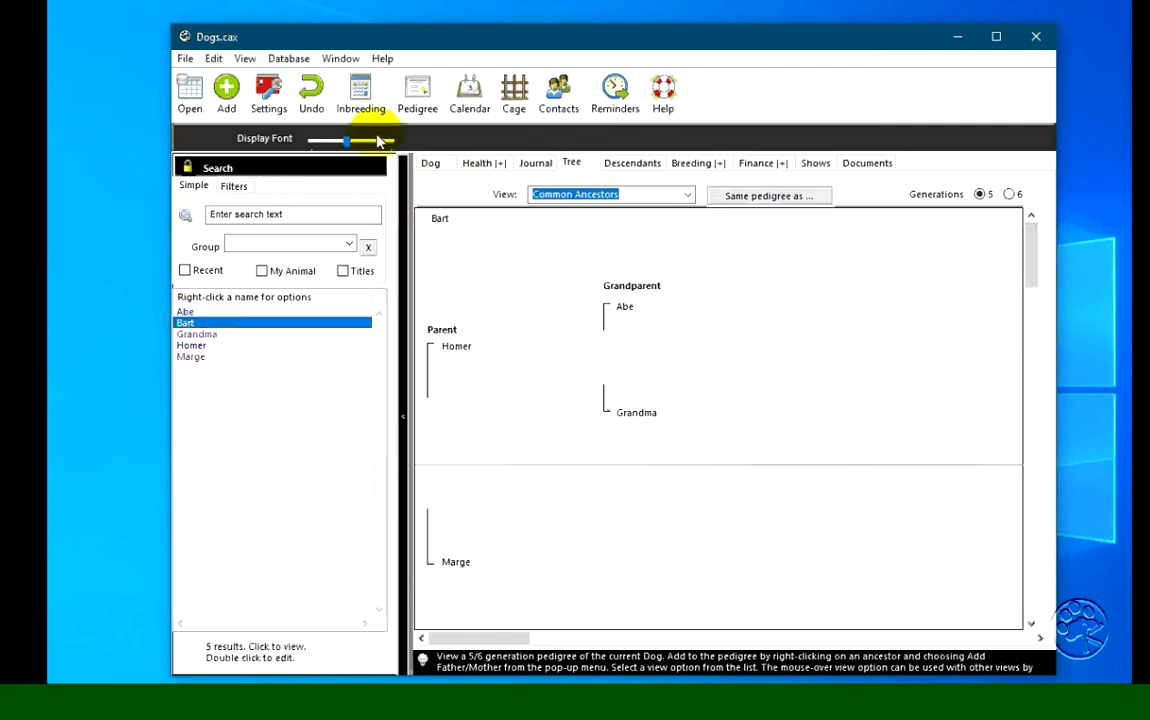
click(416, 93)
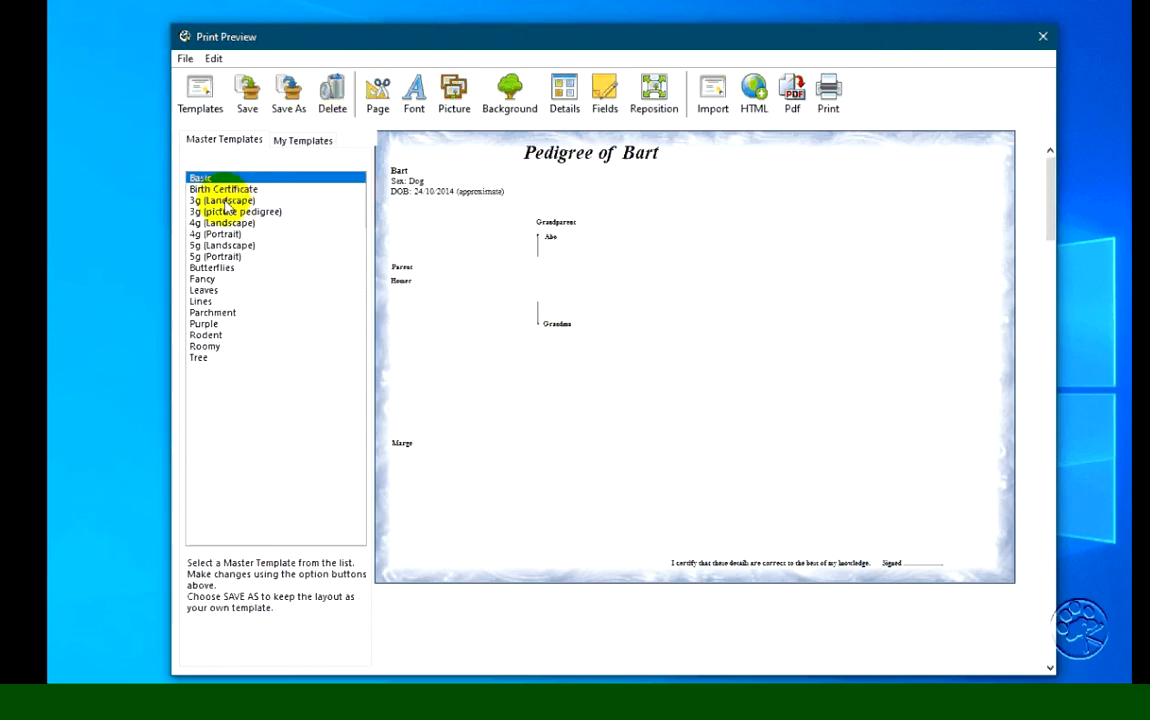
Step: Preview Fancy, Leaves, Lines, Parchment and 3g (Landscape), apply the 3g (picture pedigree) master template, and check the saved custom templates
click(205, 280)
click(200, 290)
click(203, 301)
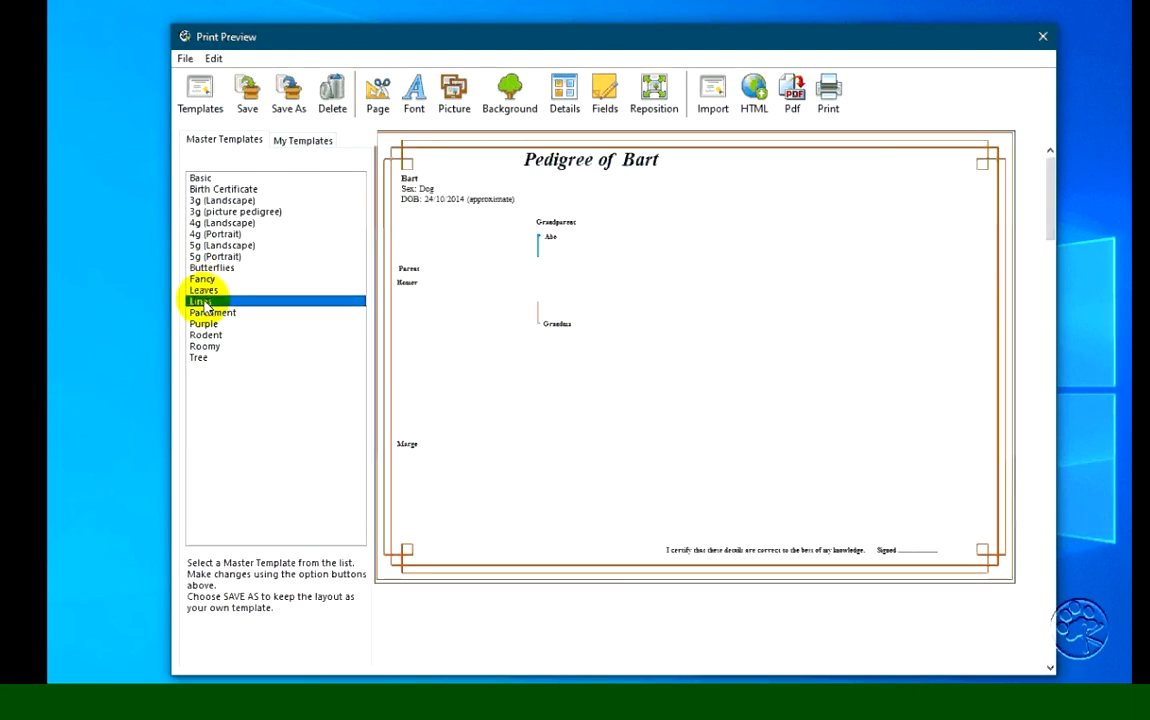
click(206, 312)
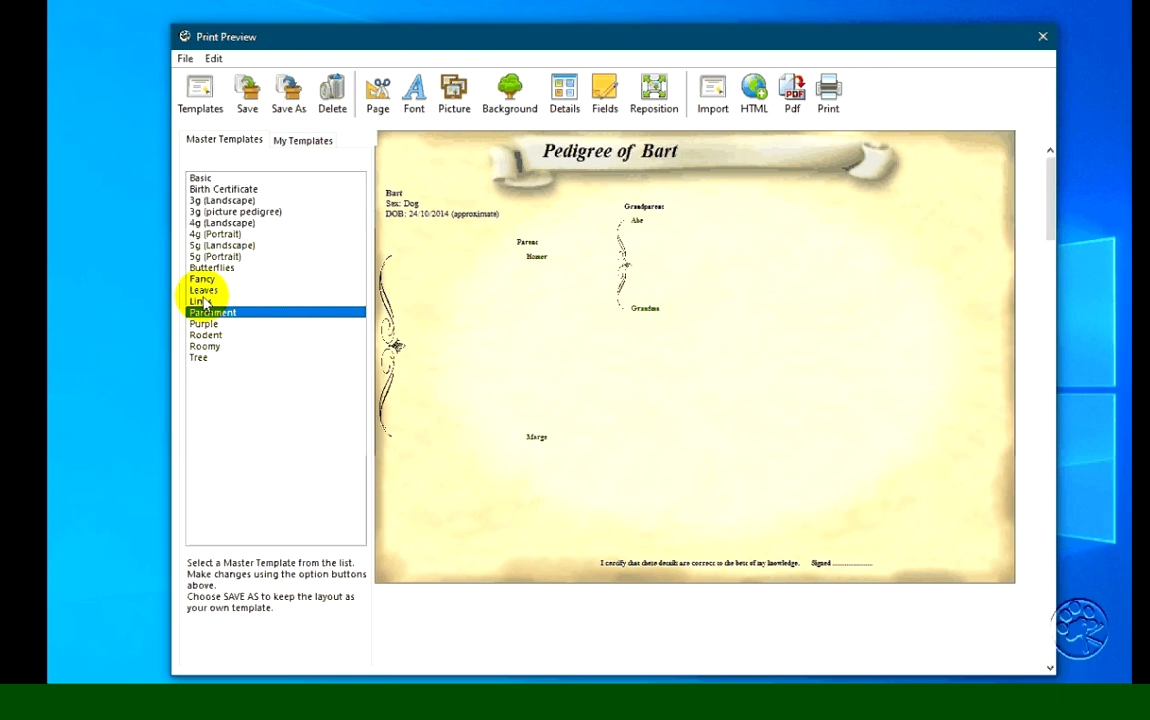
click(202, 302)
click(226, 201)
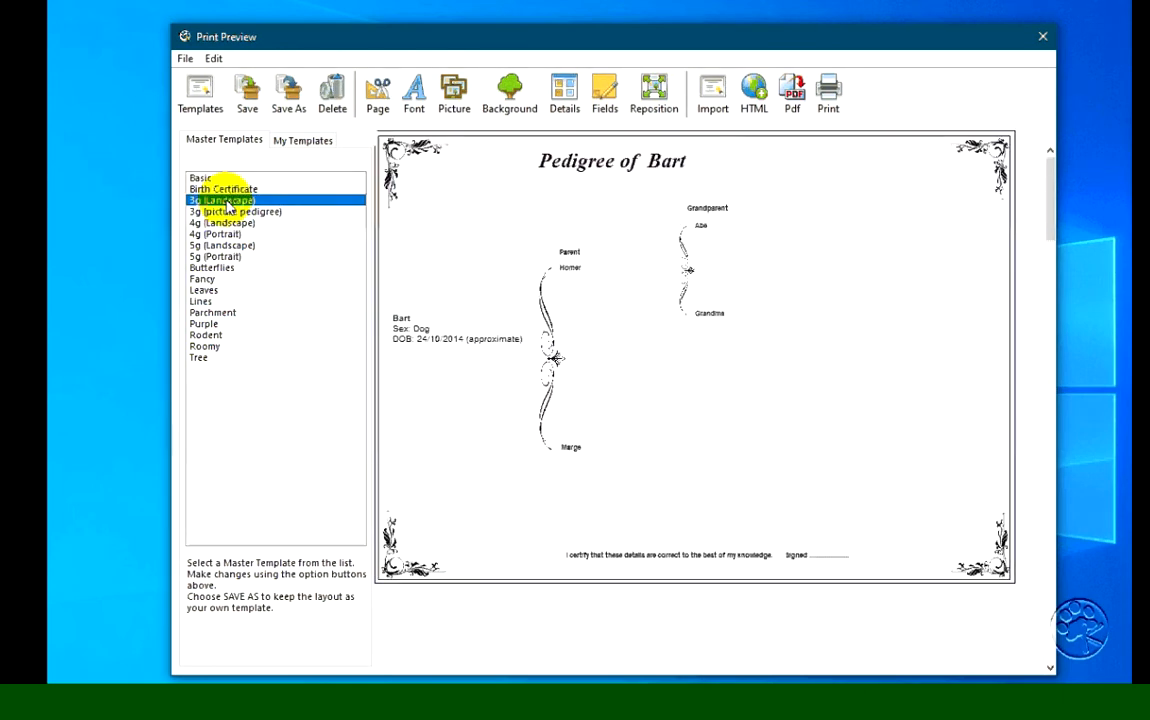
click(231, 212)
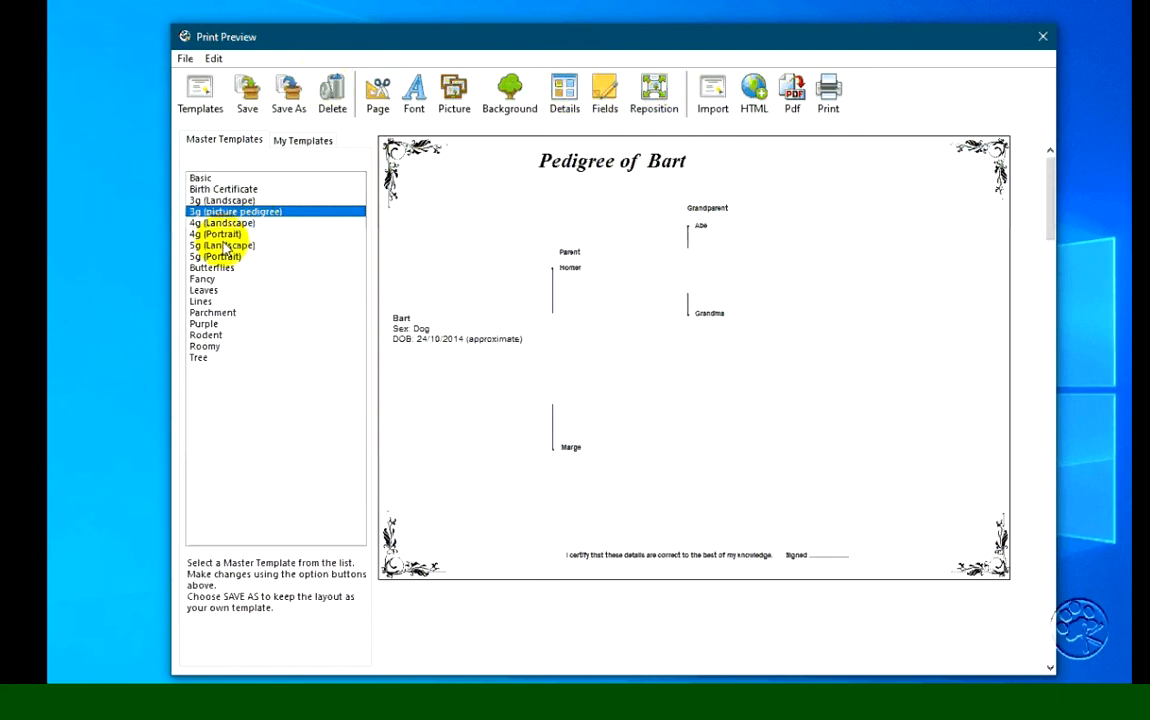
click(299, 143)
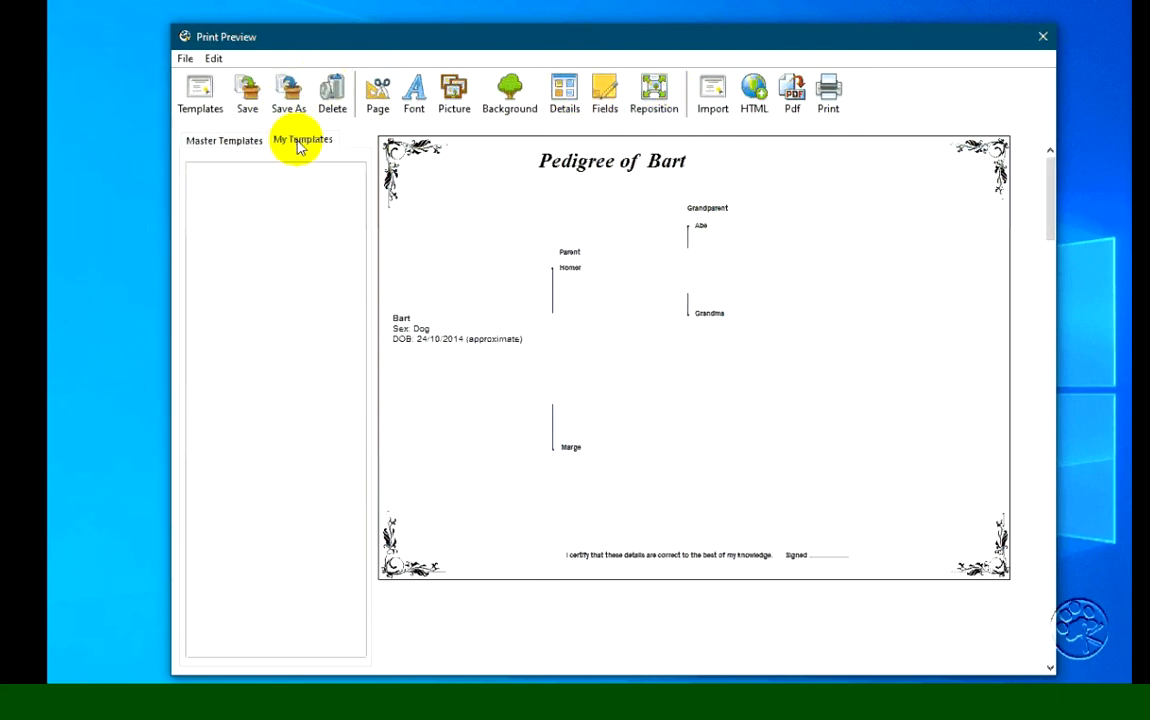
click(237, 144)
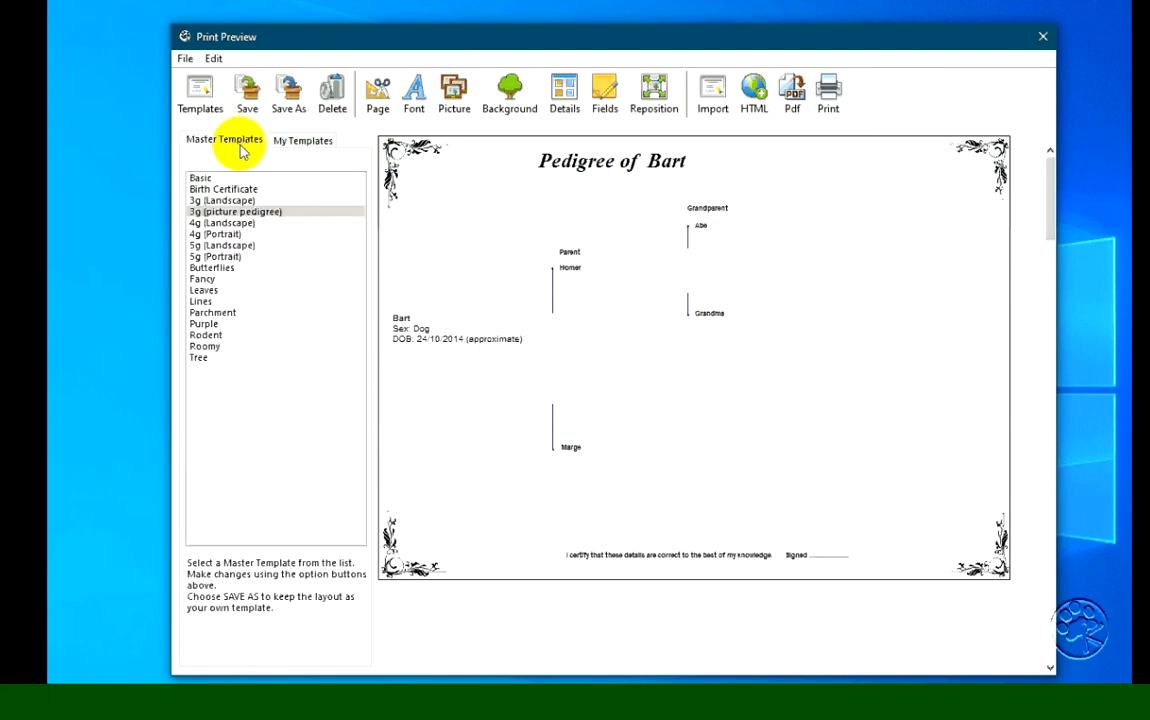
Step: Export Bart's pedigree as a PDF and bring the PDF viewer window fully into view
click(790, 110)
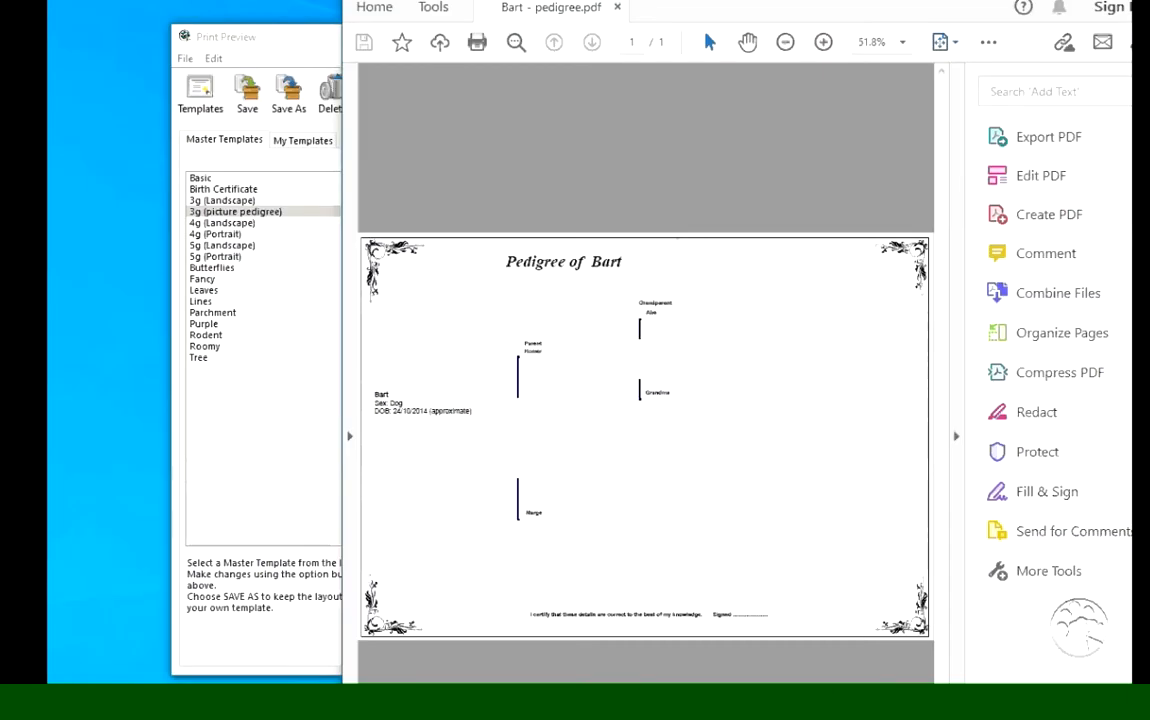
drag(908, 0, 292, 0)
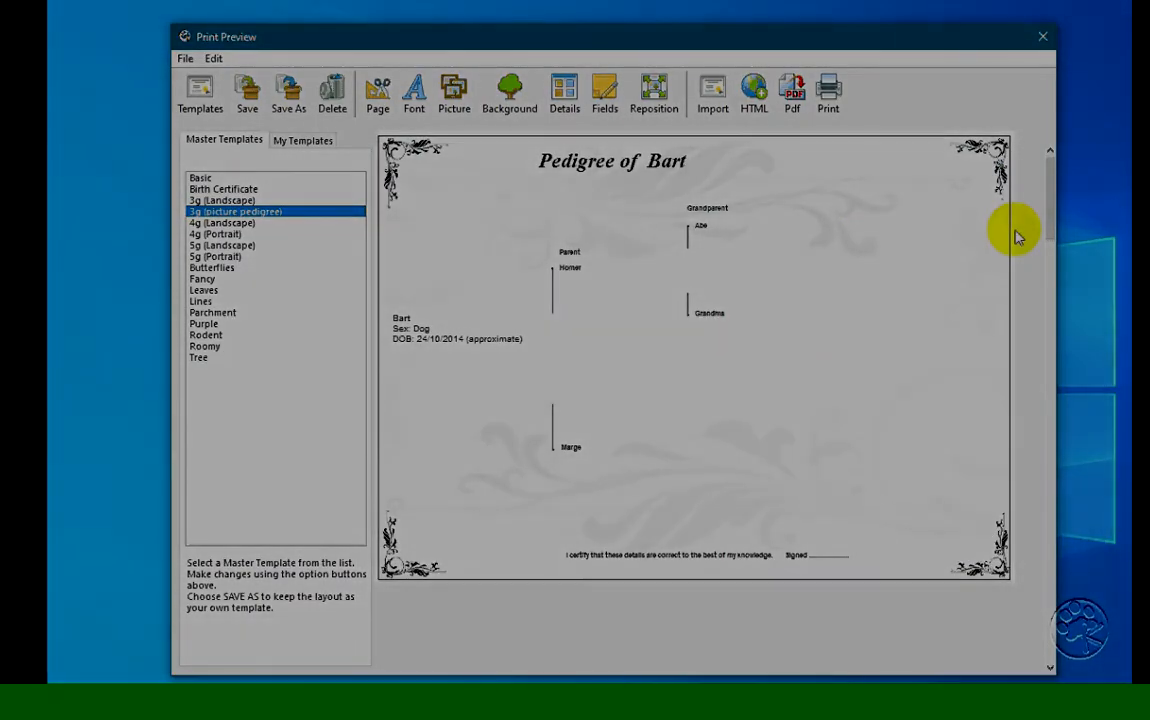